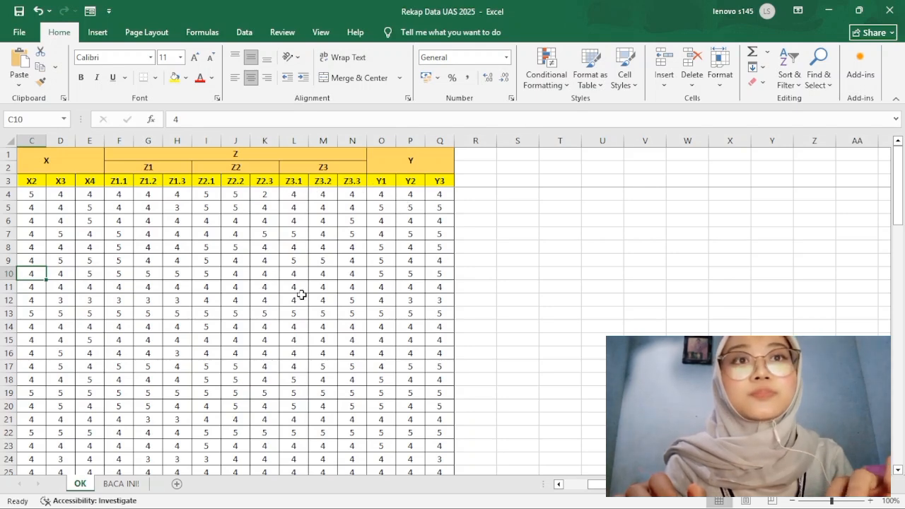
Step: Switch to SmartPLS and create a new project named MRA ANMUL
key("alt+Tab")
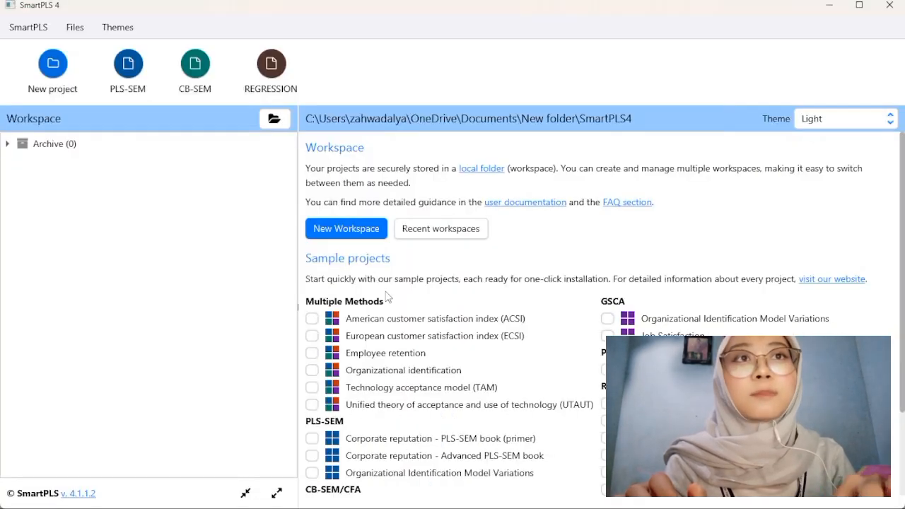
left_click(58, 66)
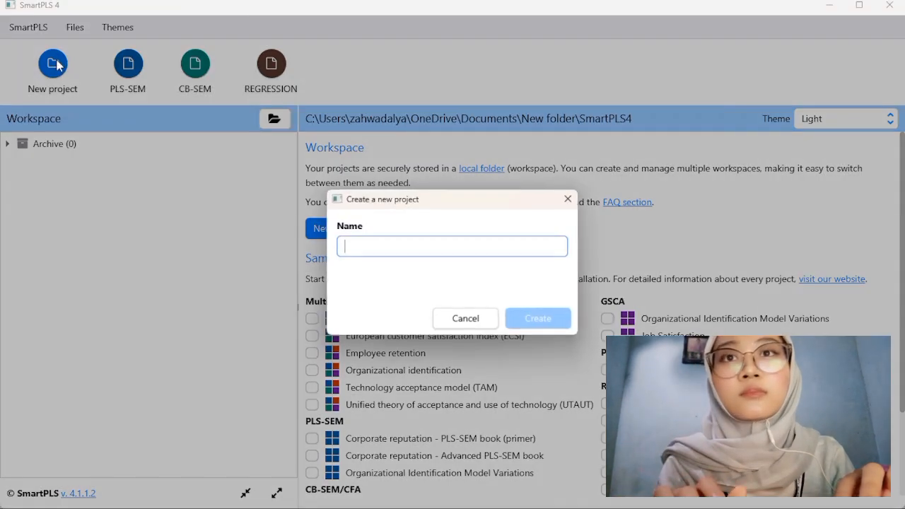
key("Caps_Lock")
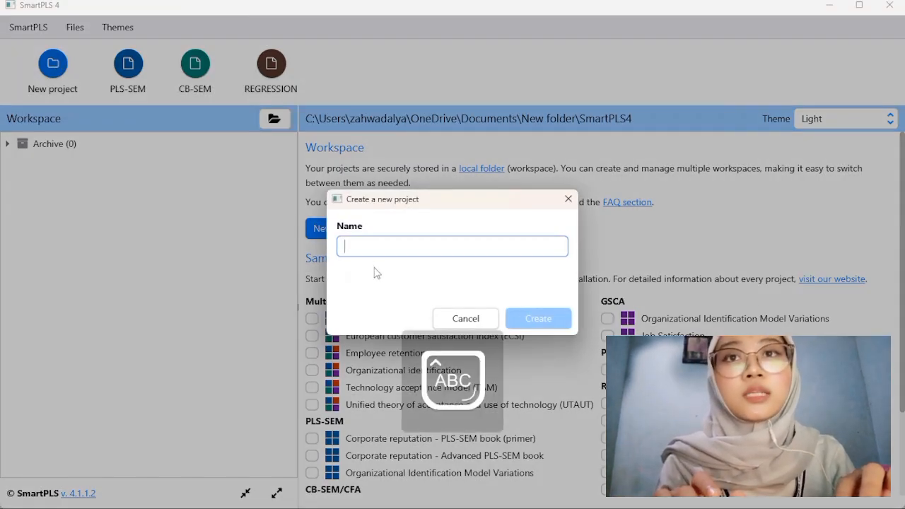
type("MRA")
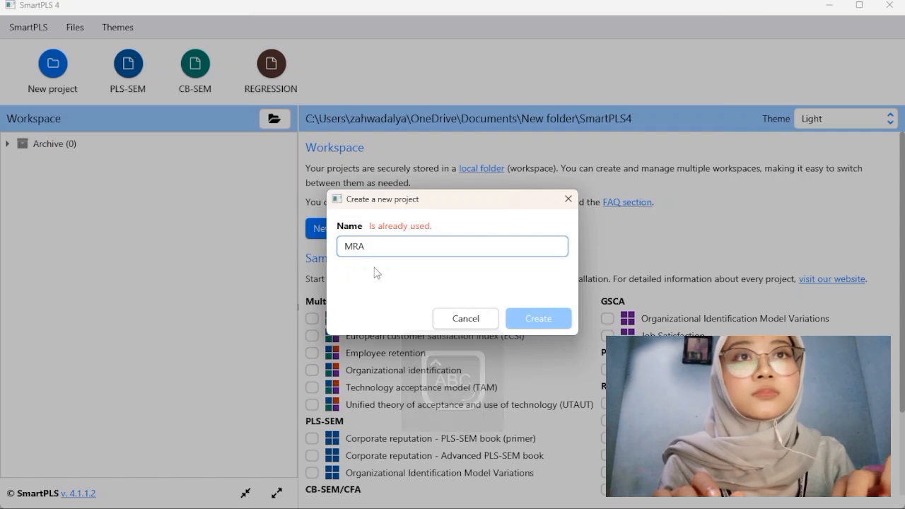
key("Caps_Lock")
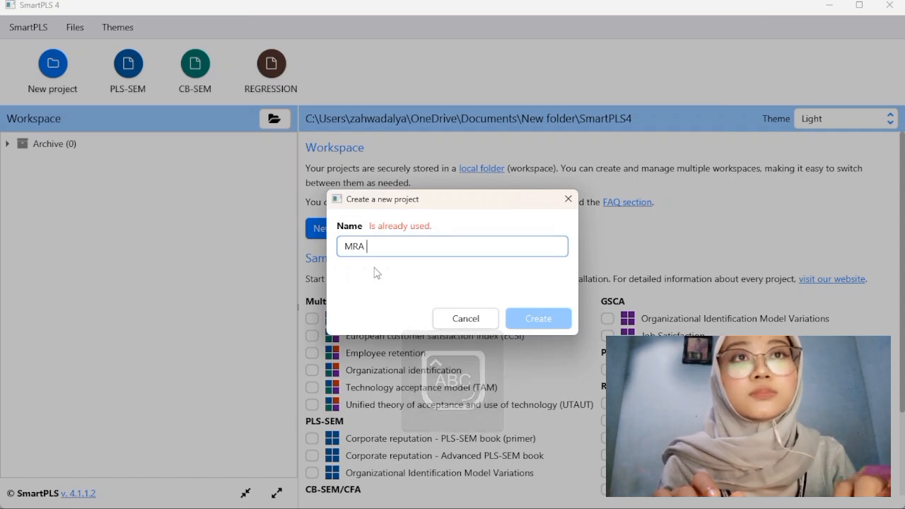
key("Caps_Lock")
type("a")
key("BackSpace")
key("Caps_Lock")
type("ANMUL")
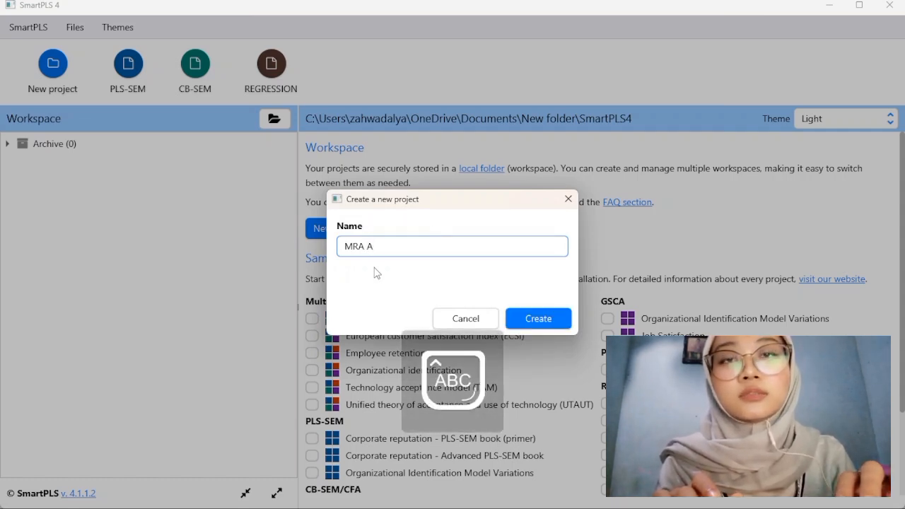
left_click(536, 319)
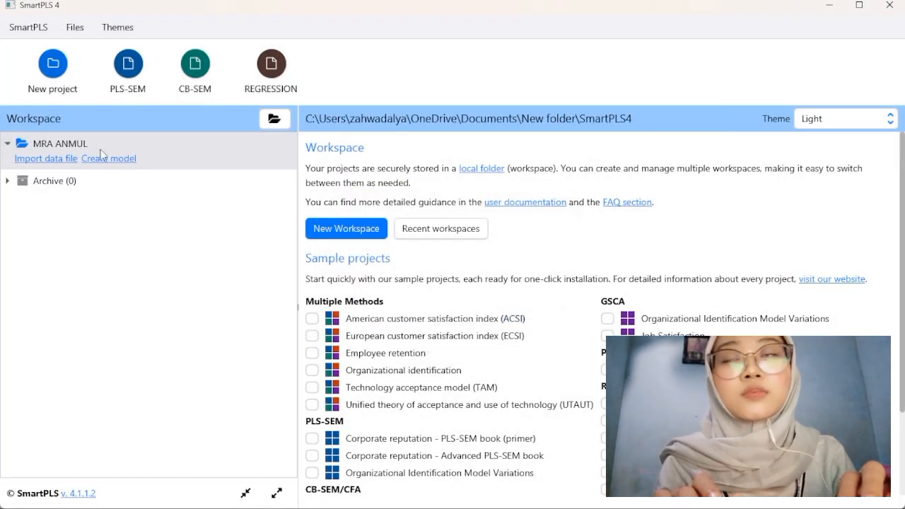
Step: Import the DATA UAS ANMUL file into the MRA ANMUL project with the default import settings and return to the workspace
left_click(60, 161)
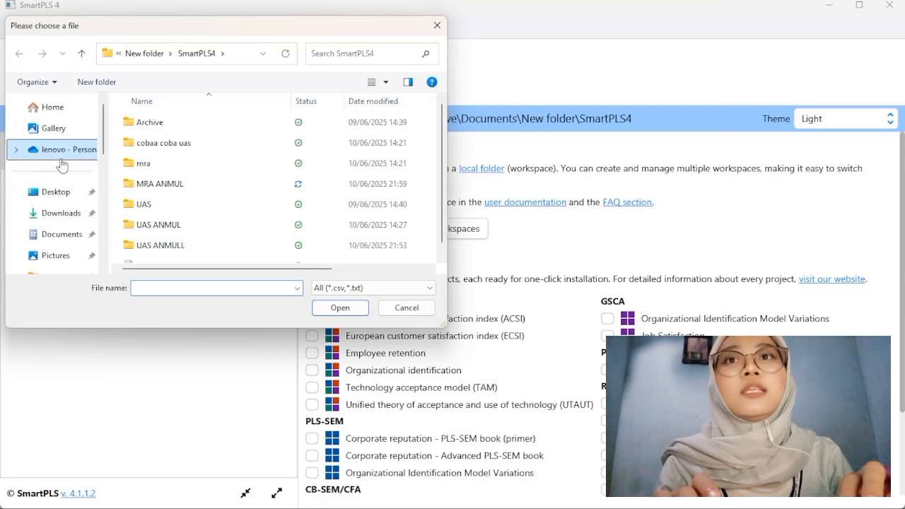
scroll(267, 225, "down", 1)
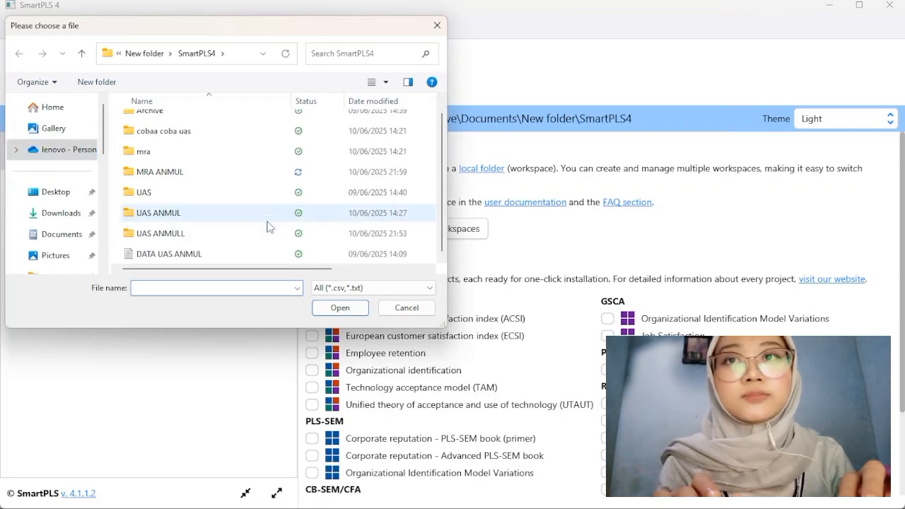
left_click(205, 256)
left_click(345, 310)
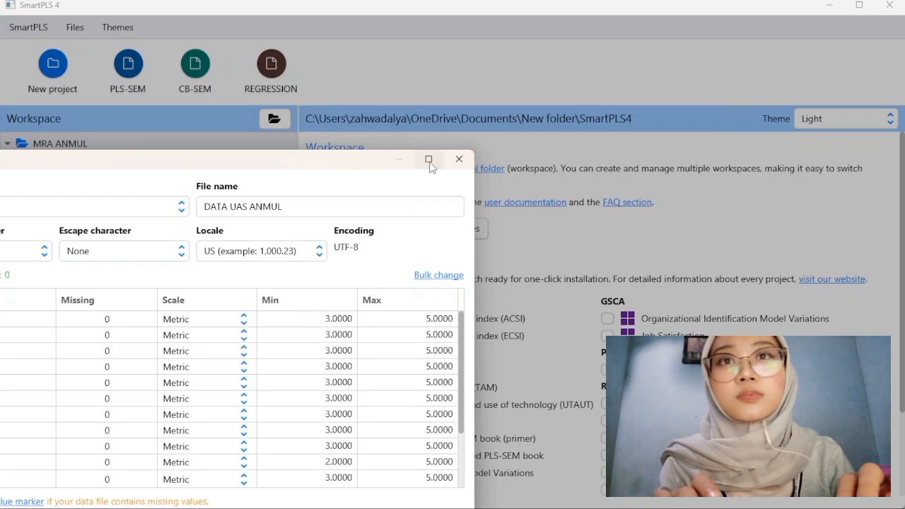
left_click(429, 160)
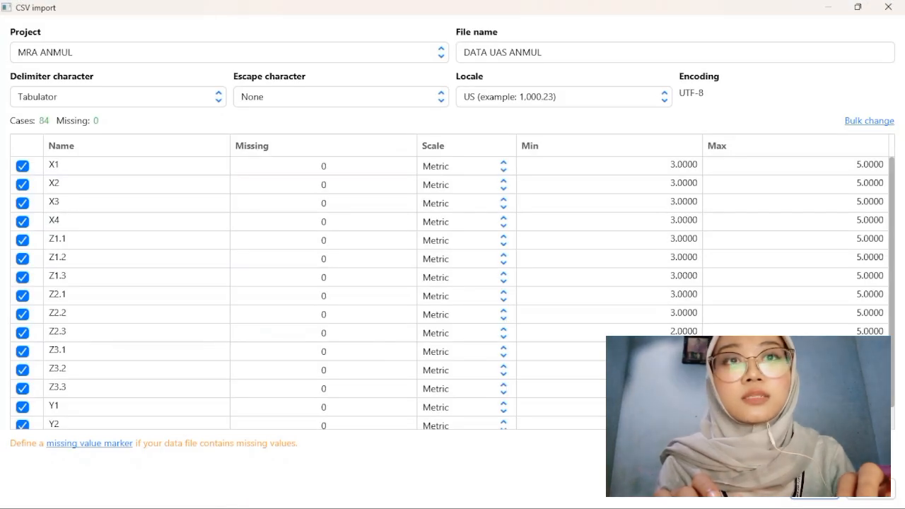
left_click(875, 498)
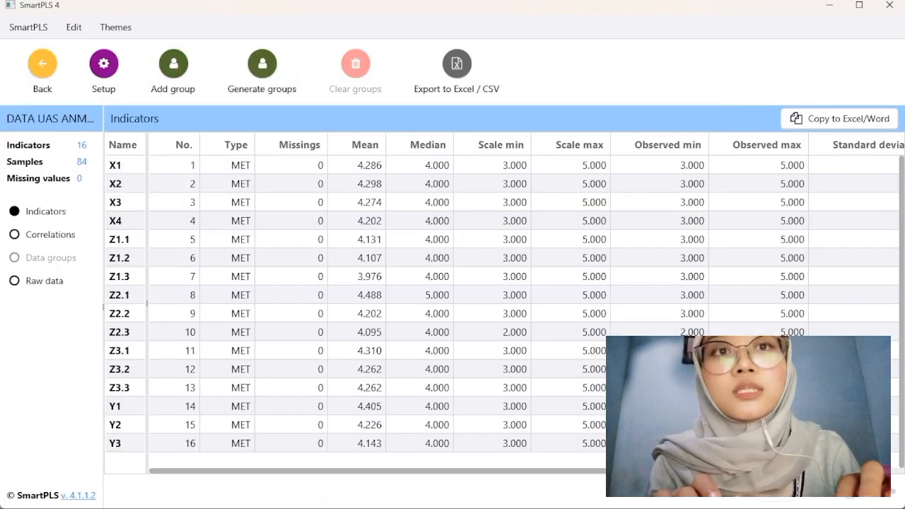
left_click(39, 67)
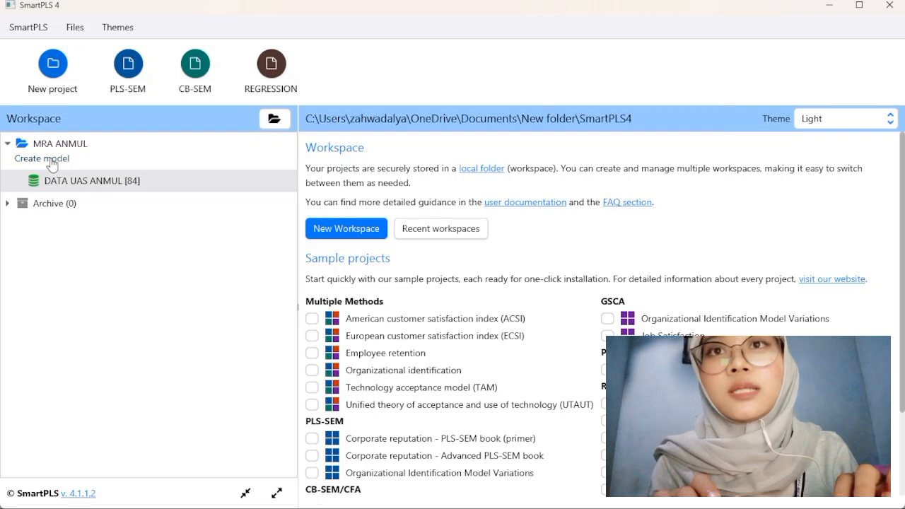
Step: Create a PLS-SEM model named MRA ANMUL in the MRA ANMUL project
left_click(51, 160)
left_click(377, 256)
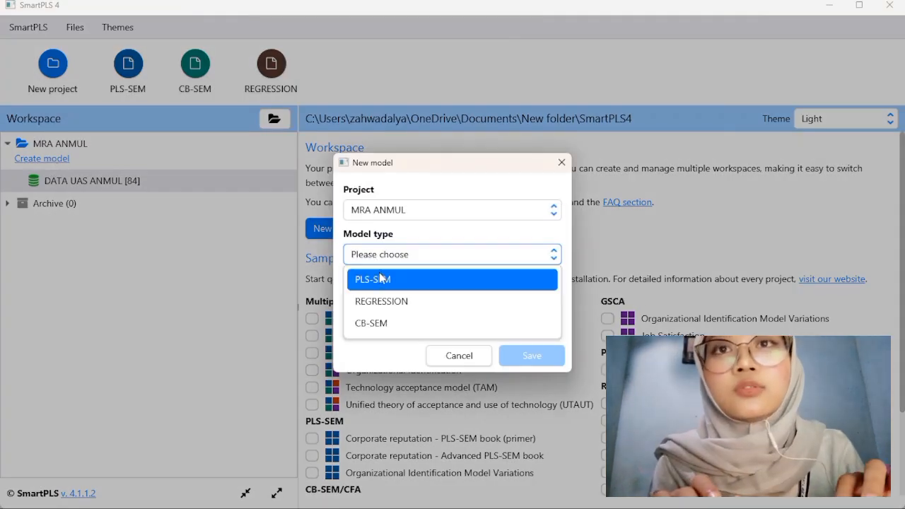
left_click(382, 280)
left_click(390, 301)
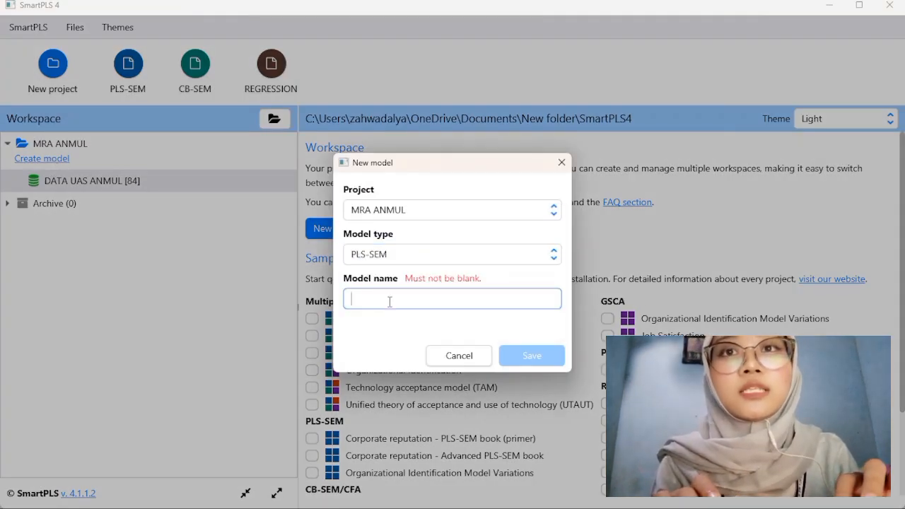
type("MRA")
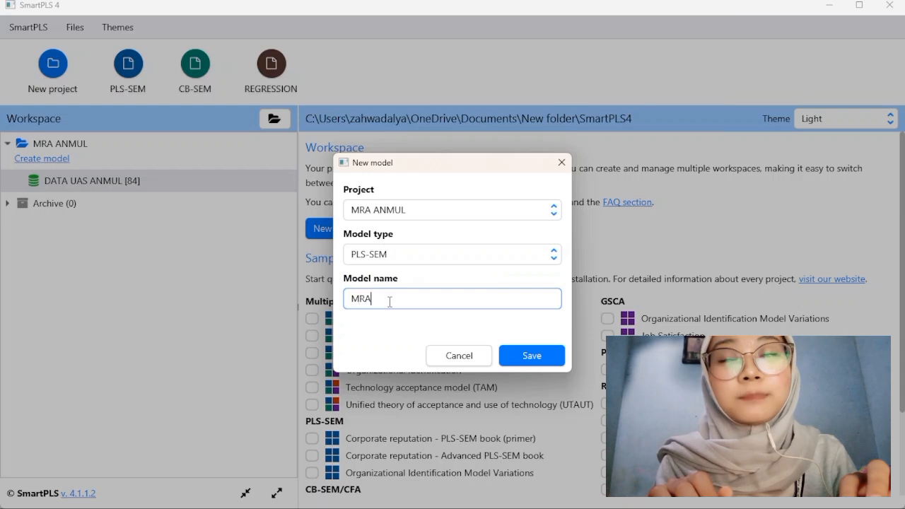
type(" ANMUL")
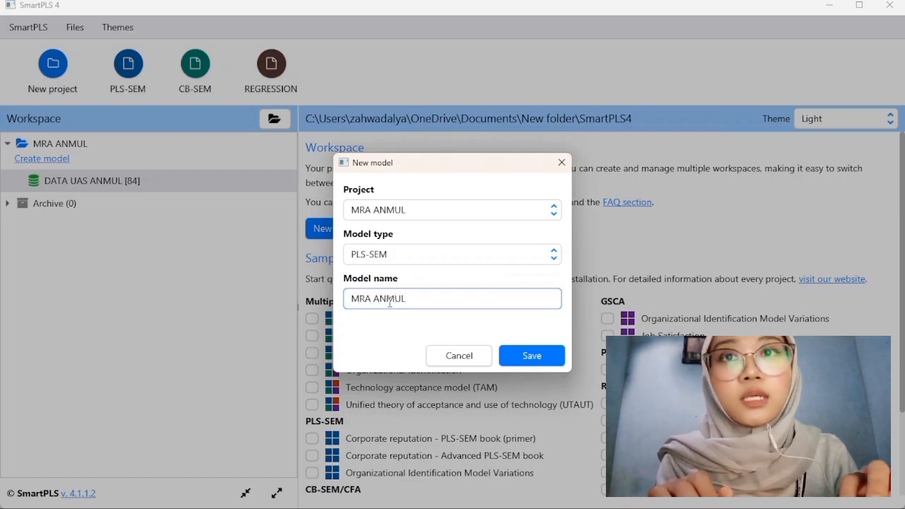
left_click(545, 357)
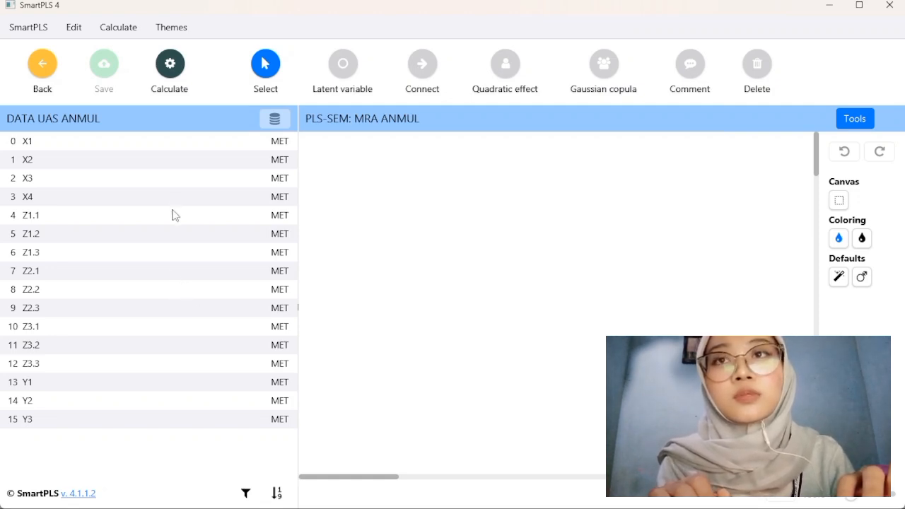
Step: Add a latent variable named "Kepuasan Pelanggan (X)" to the upper part of the canvas using indicators X1 to X4
left_click(172, 145)
key("Caps_Lock")
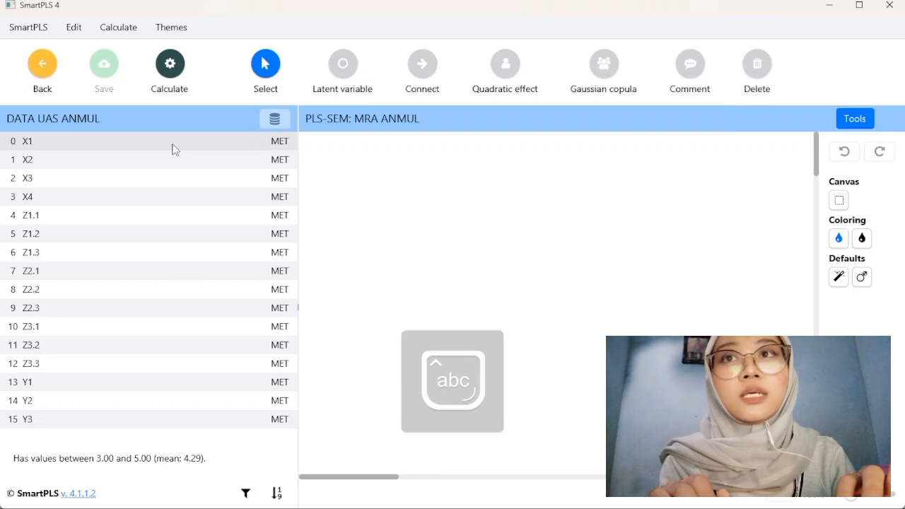
left_click_drag(172, 144, 218, 140)
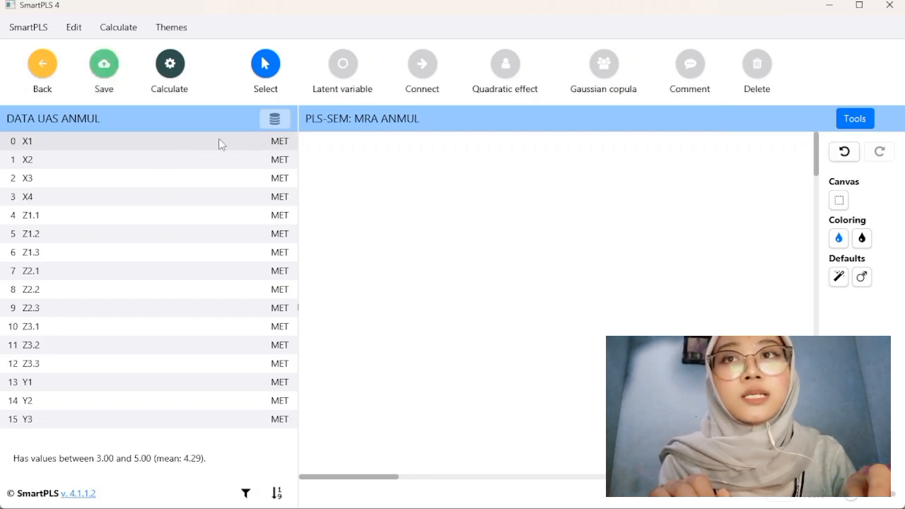
key("shift+Down")
key("shift+Down")
key("shift+Down")
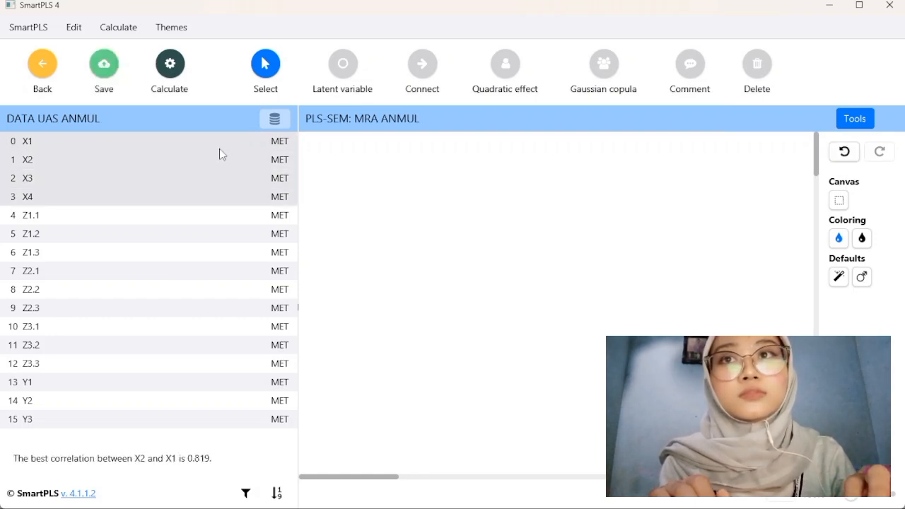
left_click_drag(221, 153, 339, 161)
type("X")
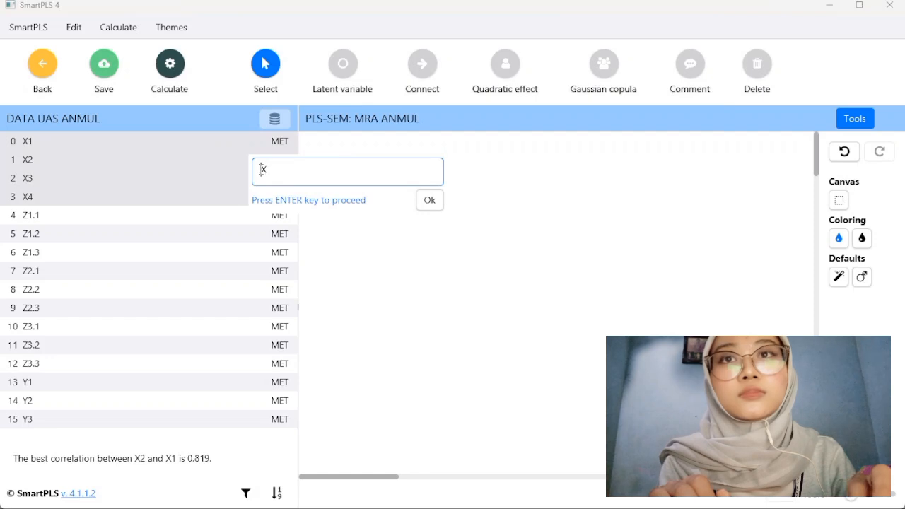
type("Kepuasan P")
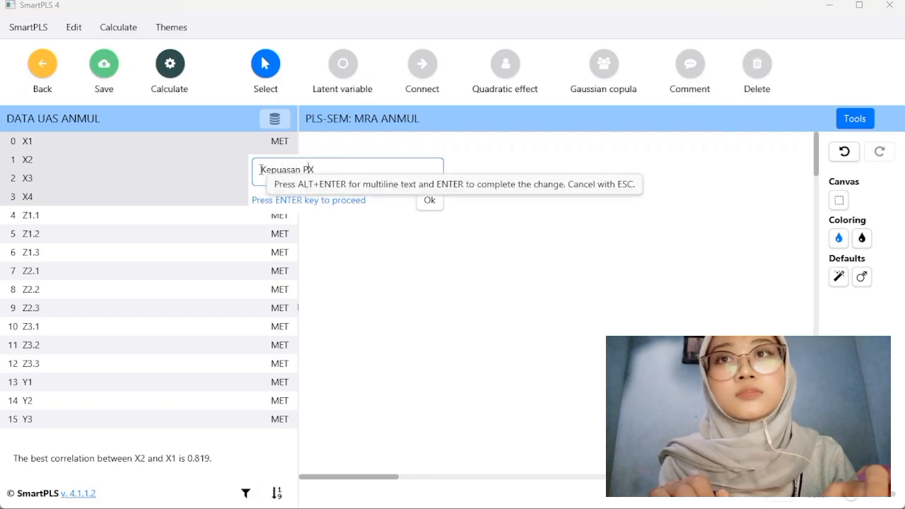
type("elanggan (")
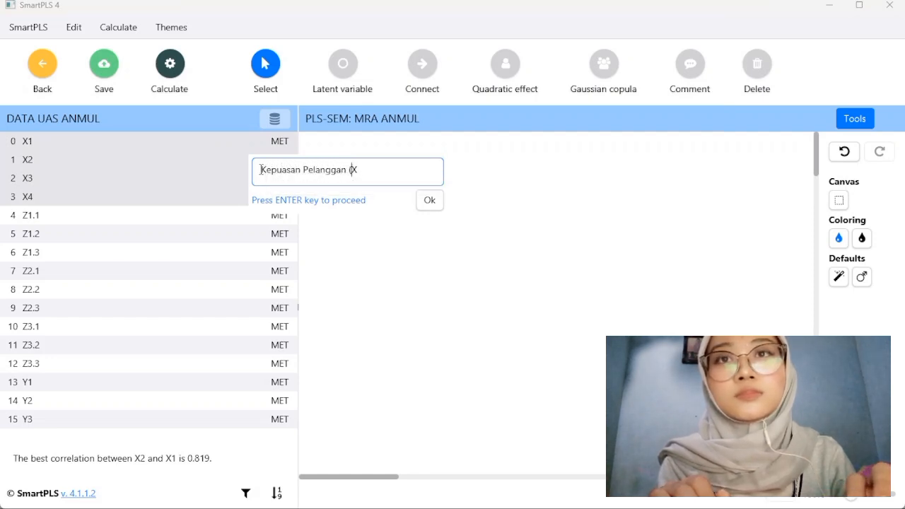
left_click(360, 170)
type(")")
key("Return")
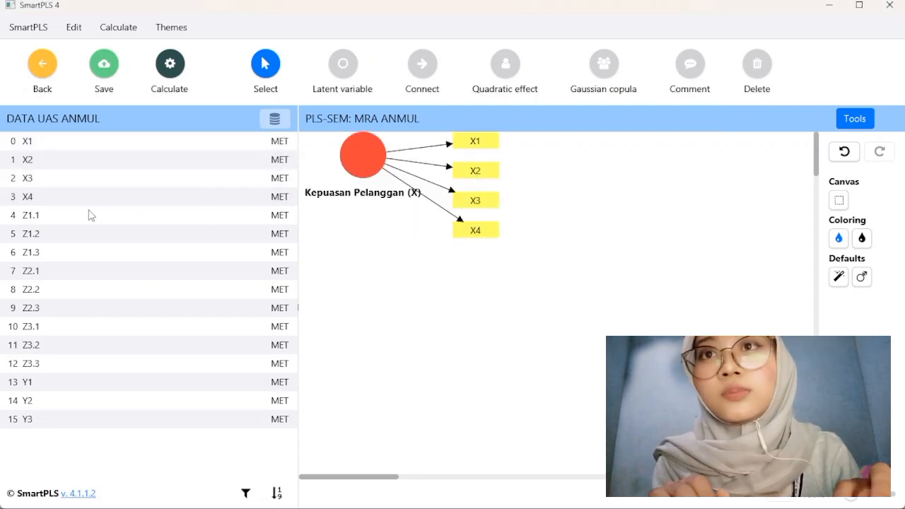
Step: Add a latent variable named "Keadilan (Z1.)" below Kepuasan Pelanggan using indicators Z1.1 to Z1.3
left_click(55, 216)
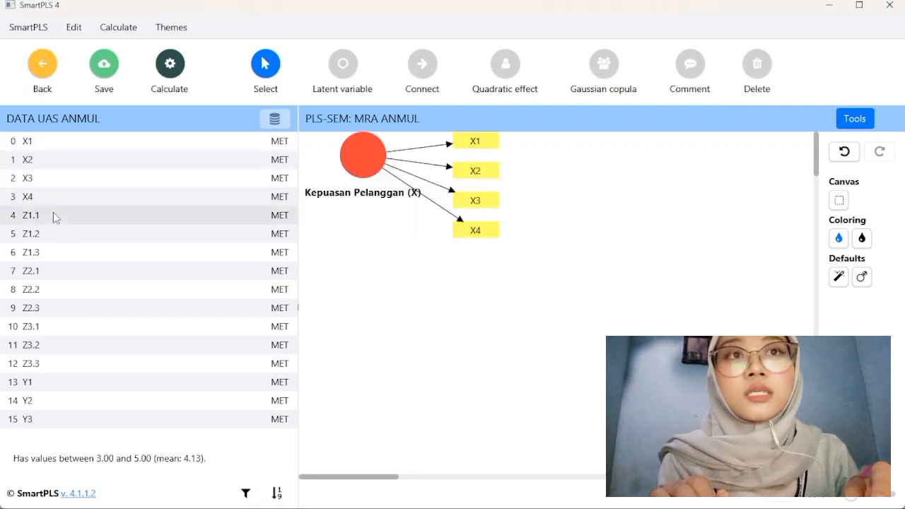
key("shift+Down")
key("shift+Down")
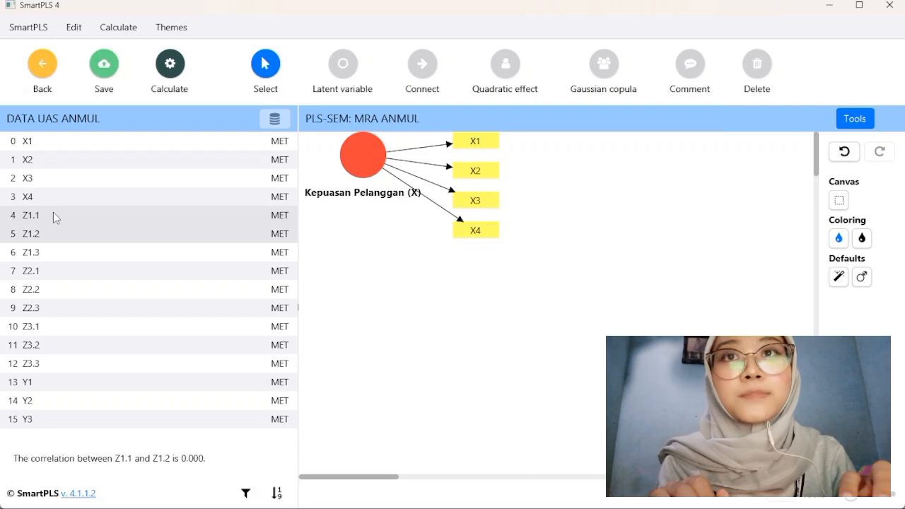
left_click_drag(78, 231, 343, 326)
left_click(254, 332)
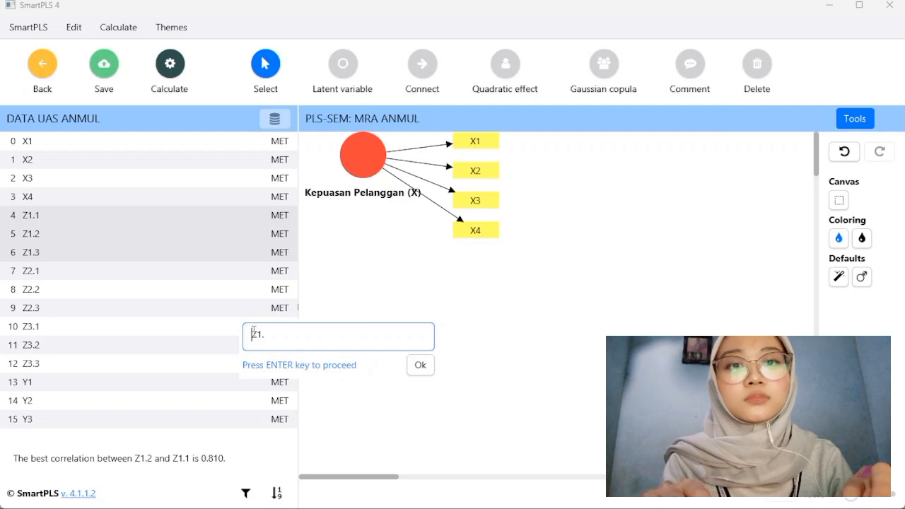
type("Kead")
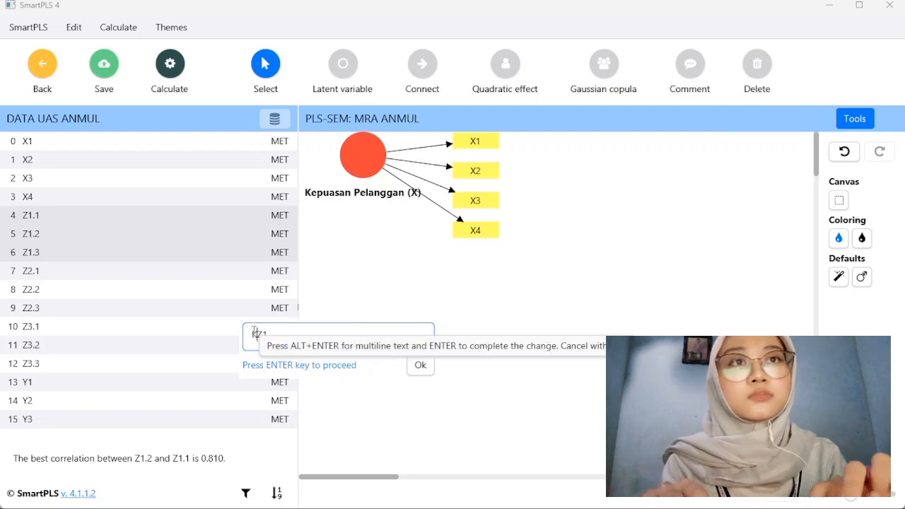
type("ilan (")
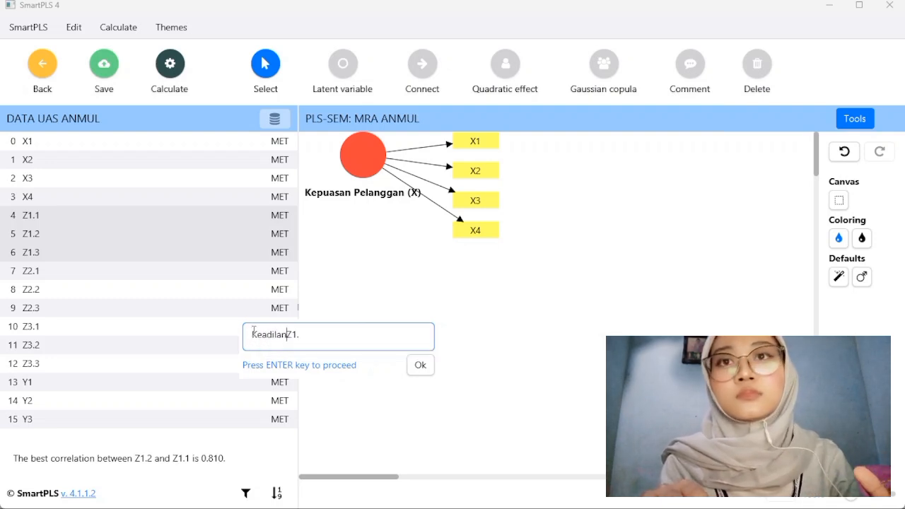
key("End")
type(")")
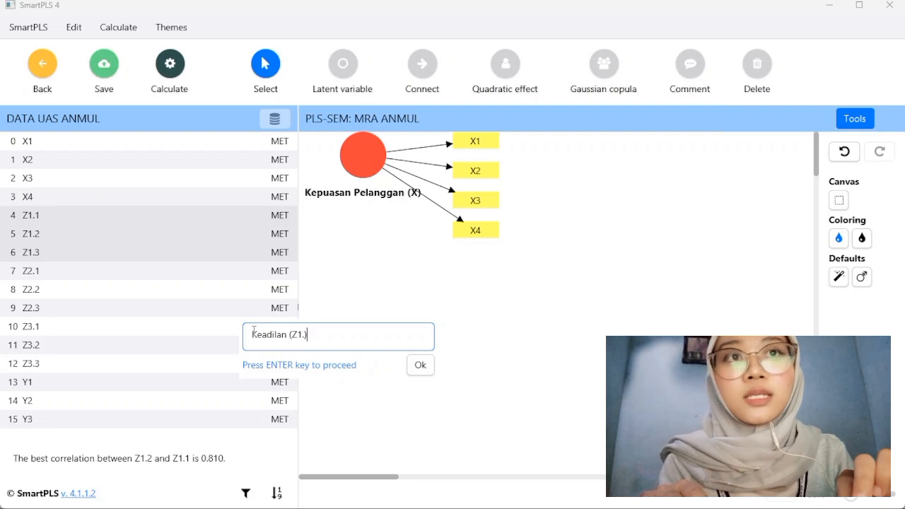
key("Return")
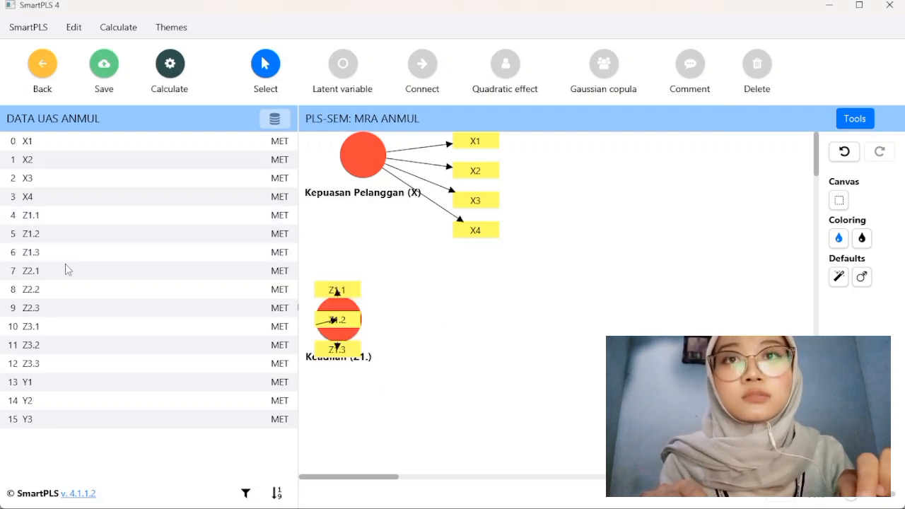
Step: Add a latent variable named "Integritas (Z2.)" beside Keadilan using indicators Z2.1 to Z2.3, and shift it slightly down
key("shift+Down")
key("shift+Down")
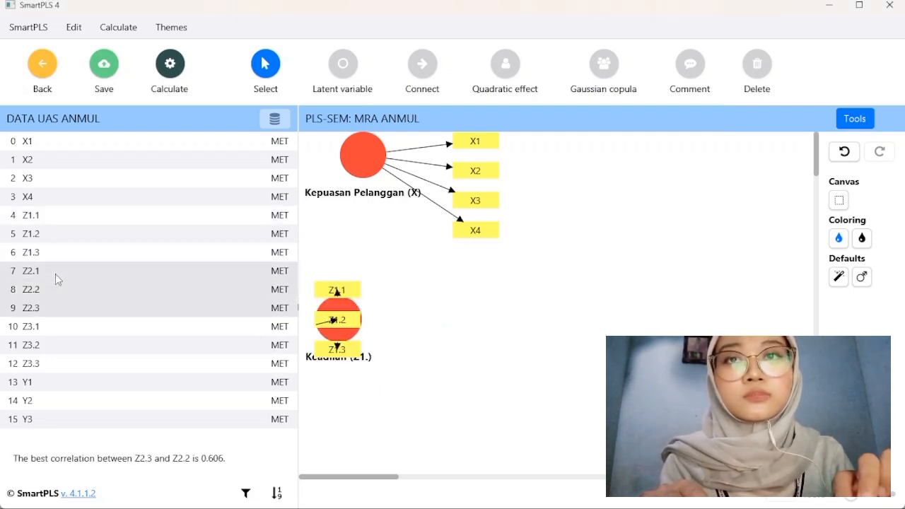
left_click_drag(56, 273, 459, 292)
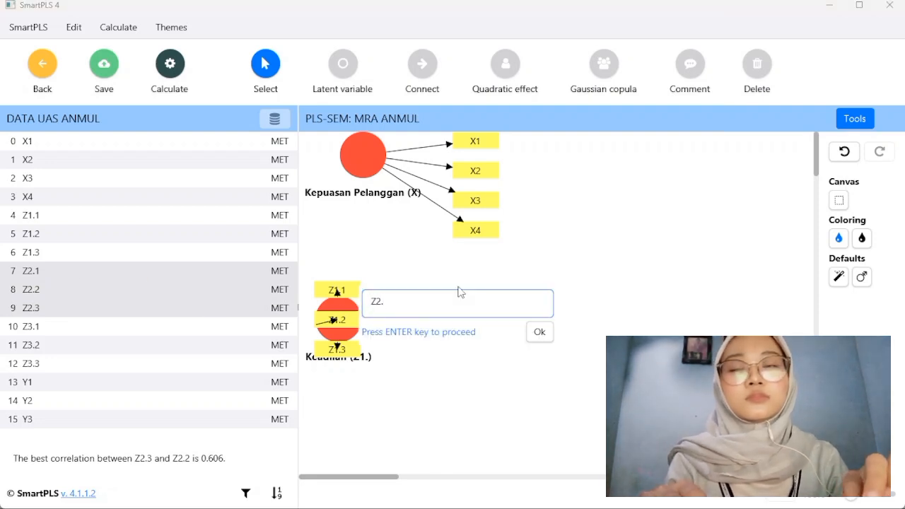
type("Integr")
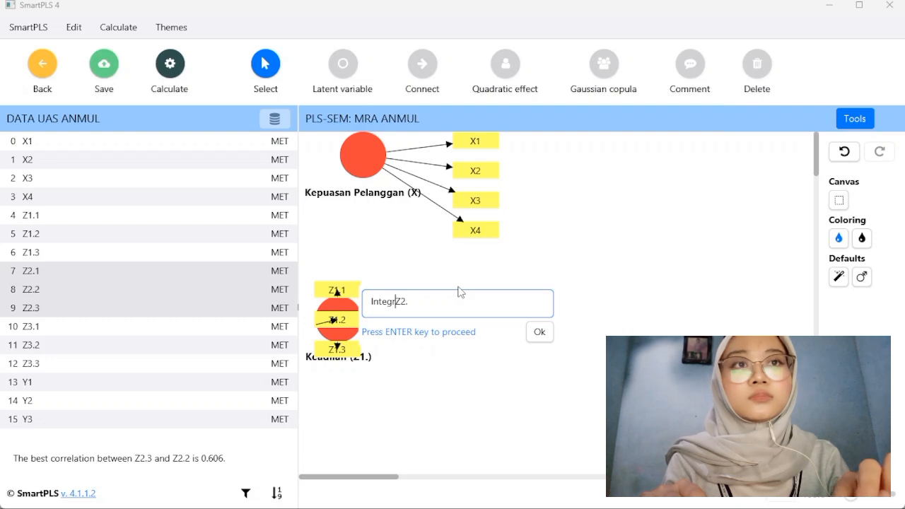
type("itas (")
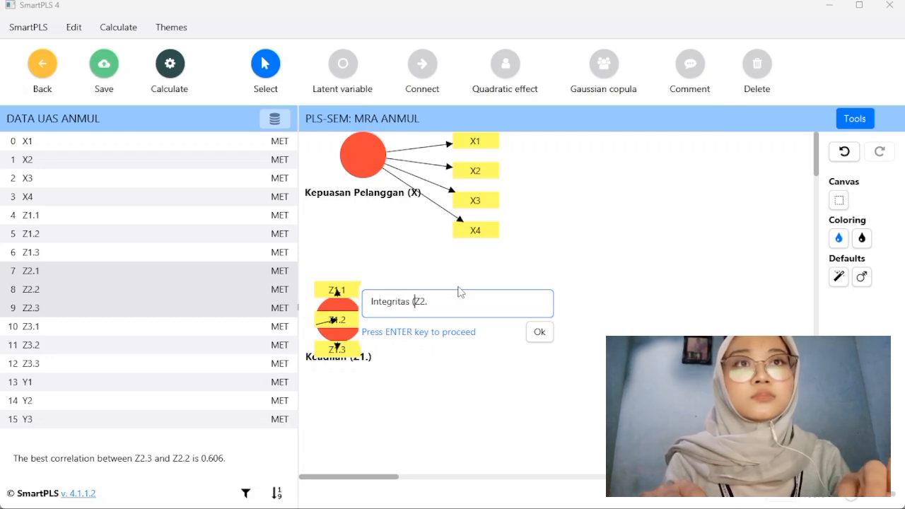
left_click(454, 301)
type(")")
key("Return")
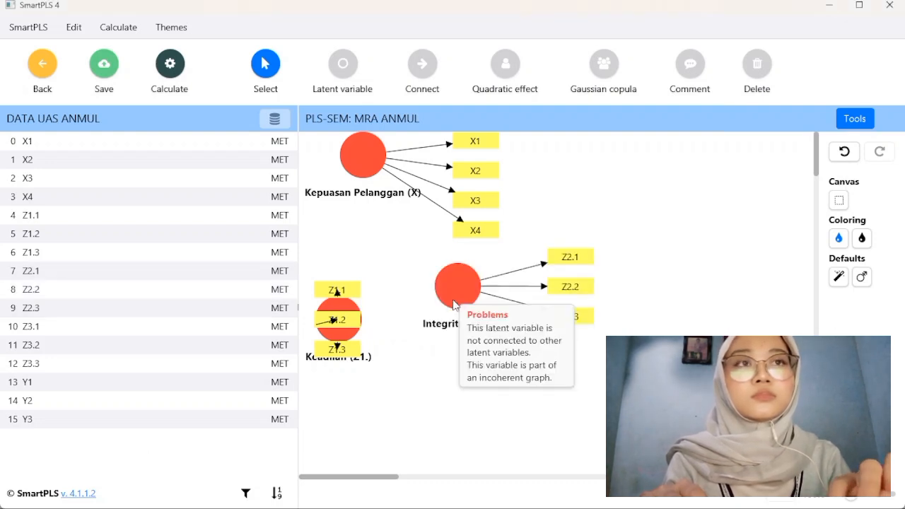
left_click_drag(454, 303, 456, 324)
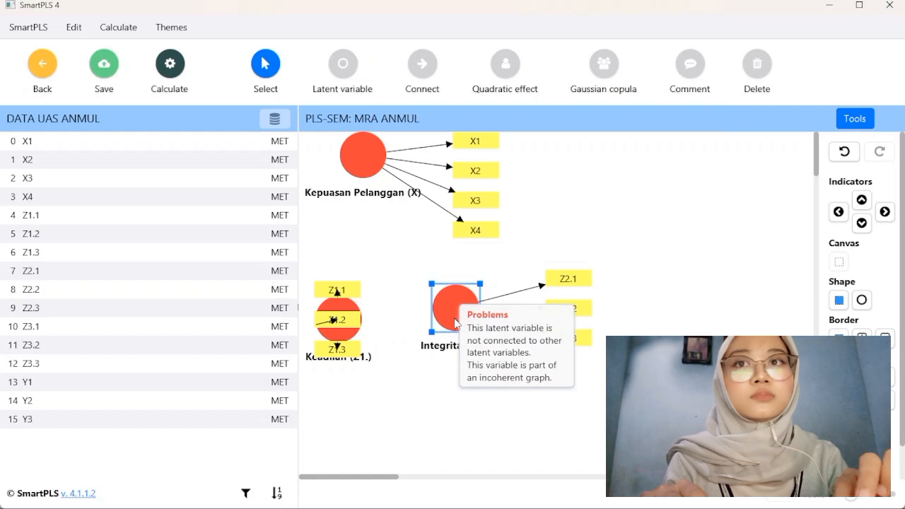
Step: Add a latent variable named "Kopetansi (Z3)" to the right of Integritas using indicators Z3.1 to Z3.3
left_click(39, 331)
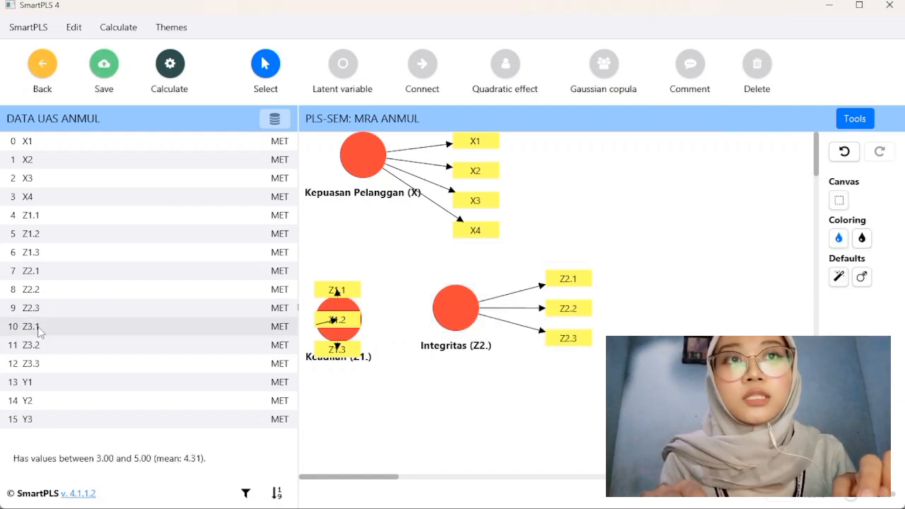
key("shift+Down")
key("shift+Down")
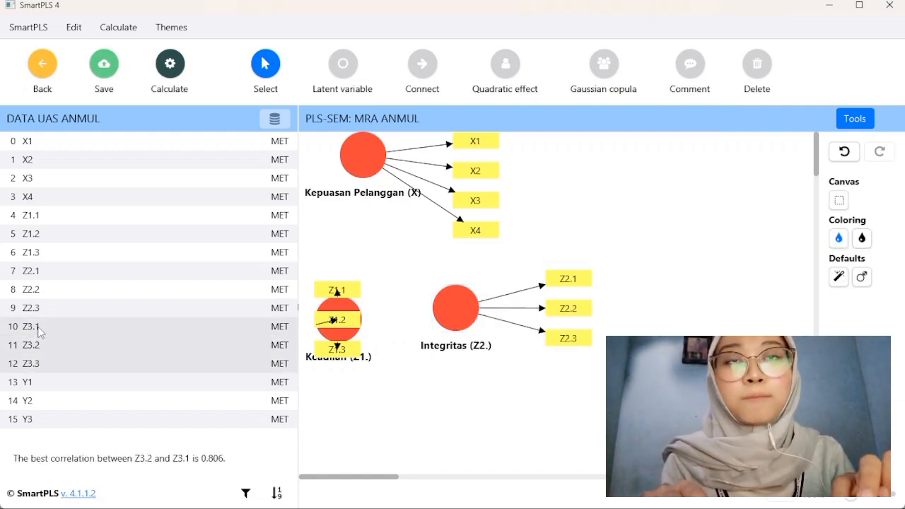
left_click_drag(315, 368, 706, 317)
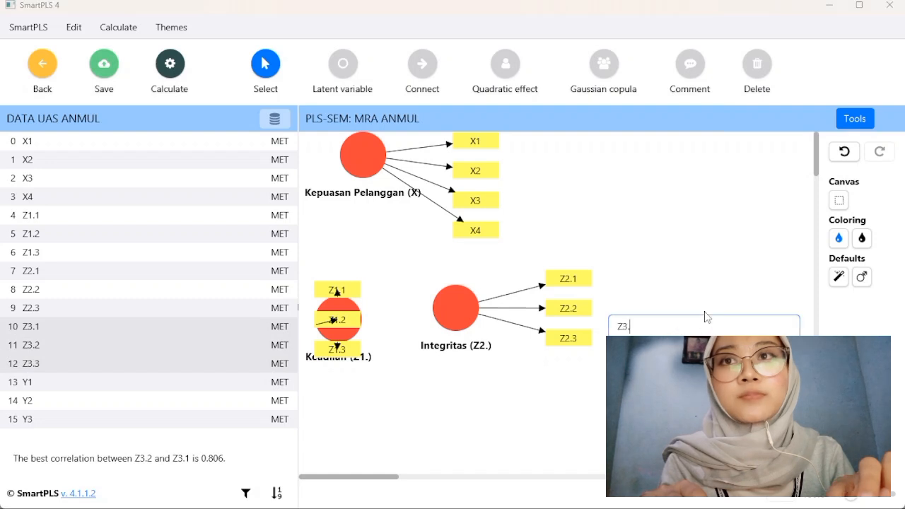
left_click(617, 327)
type("Kopeta")
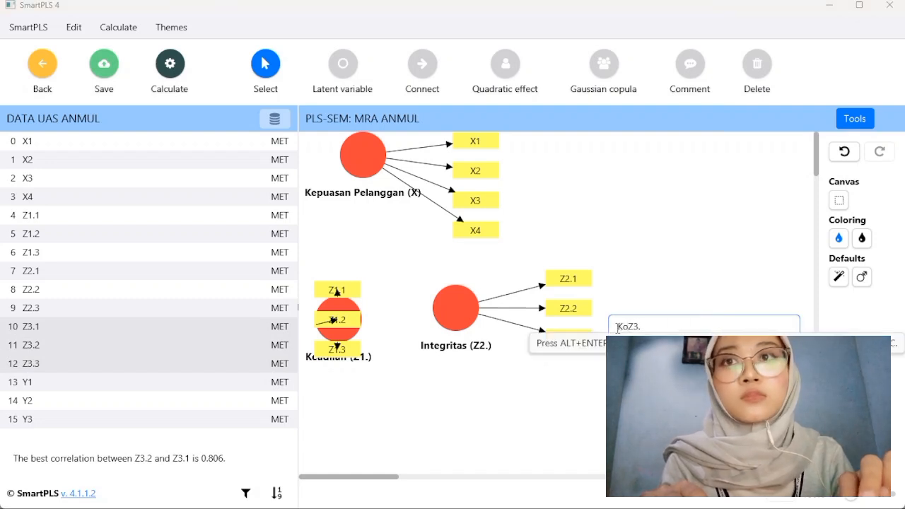
type("nsi")
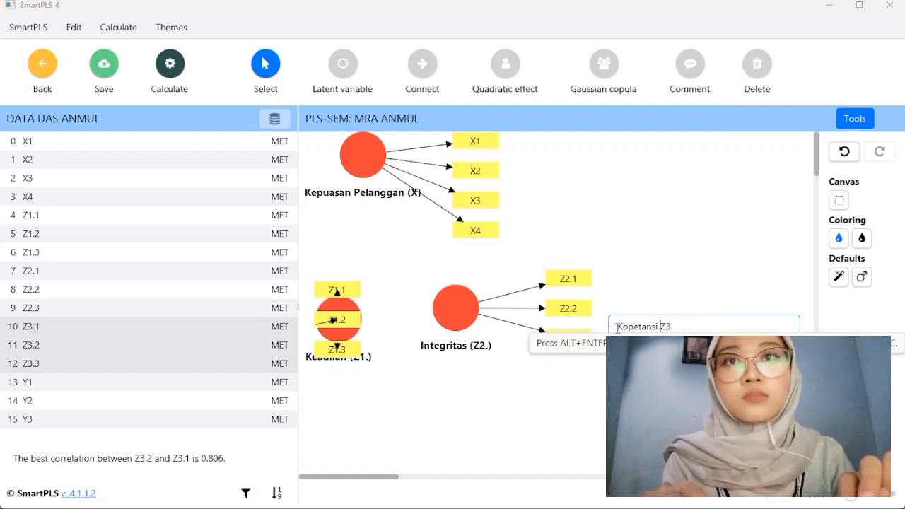
type(" (")
left_click(680, 327)
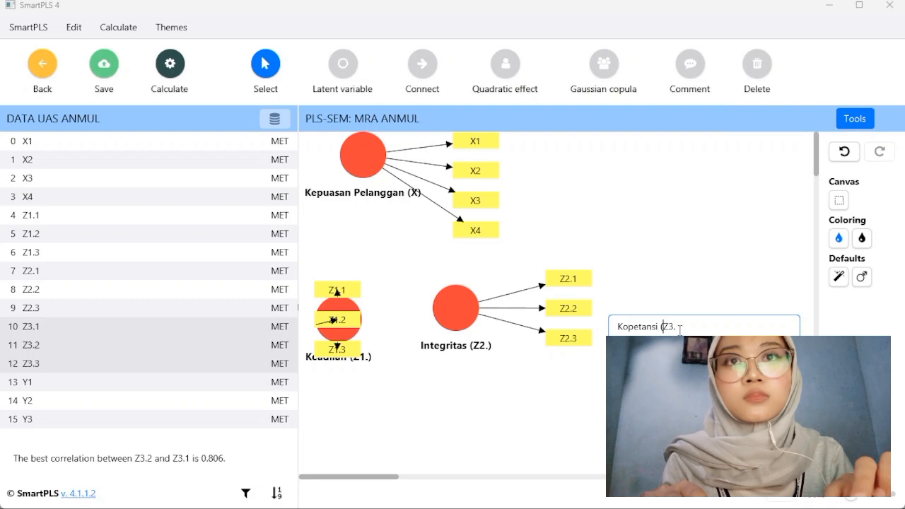
type(")")
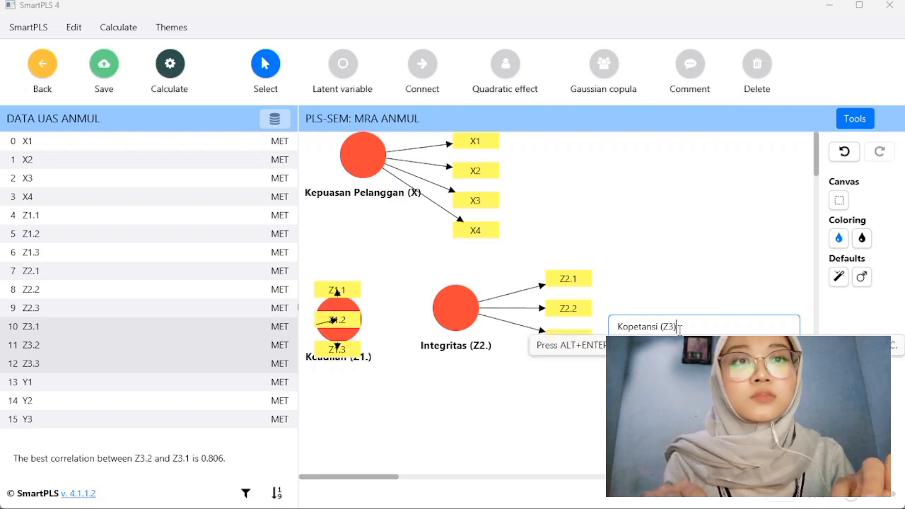
key("Return")
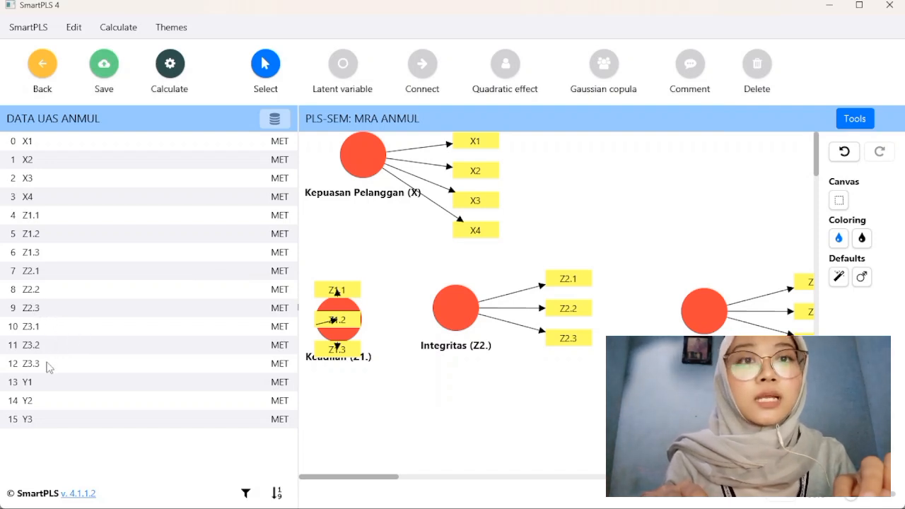
Step: Add a latent variable named "Loyalitas Pelanggan (Y)" to the right of Kepuasan Pelanggan using indicators Y1 to Y3
left_click(50, 385)
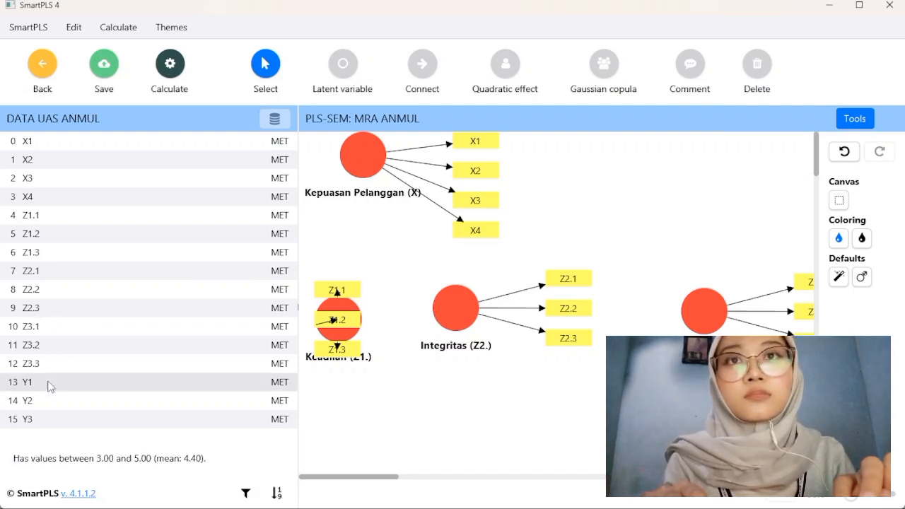
key("shift+Down")
key("shift+Down")
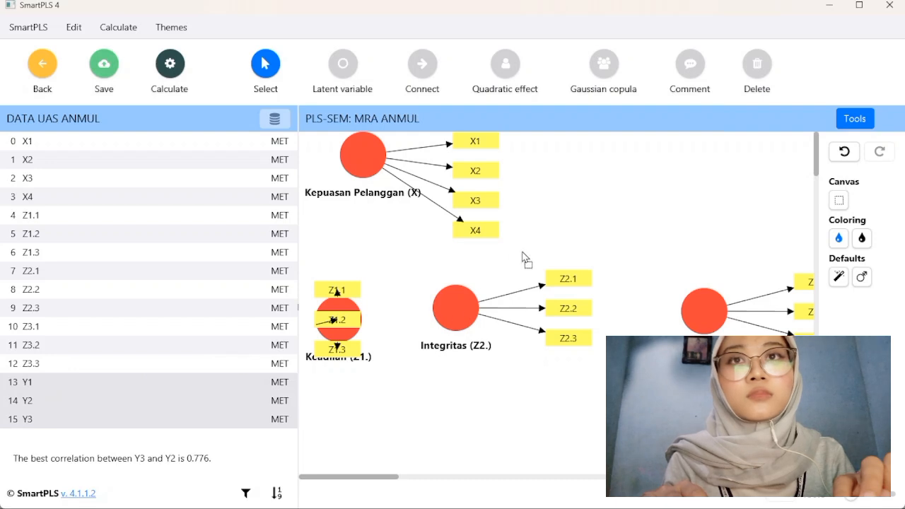
left_click_drag(523, 259, 610, 168)
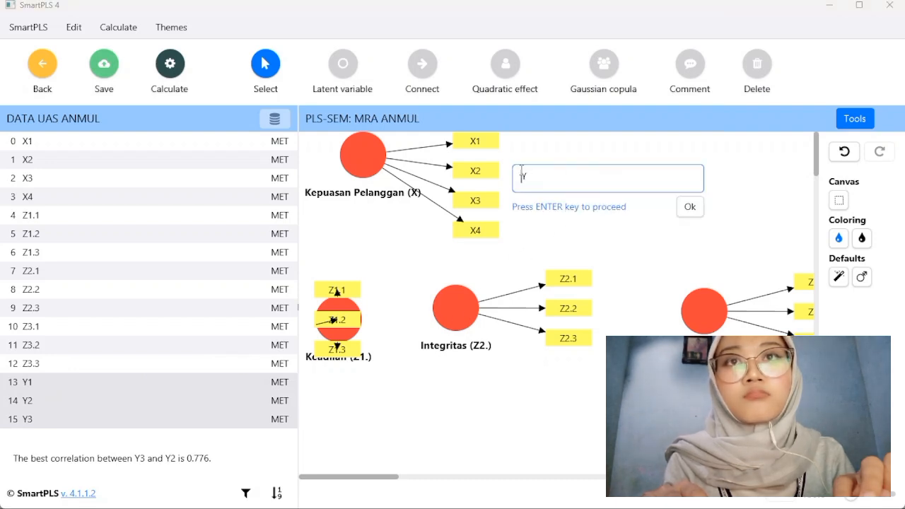
type("Loyalitas")
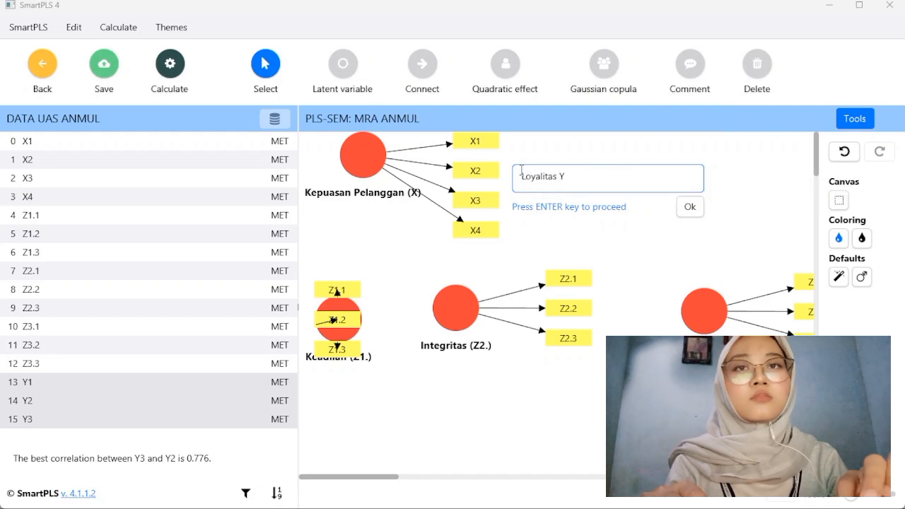
type(" Pelanggan ")
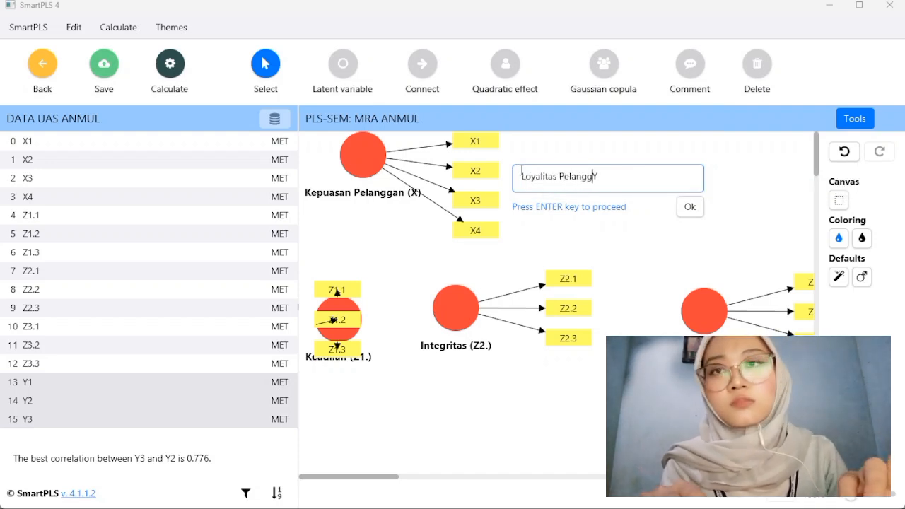
type("(")
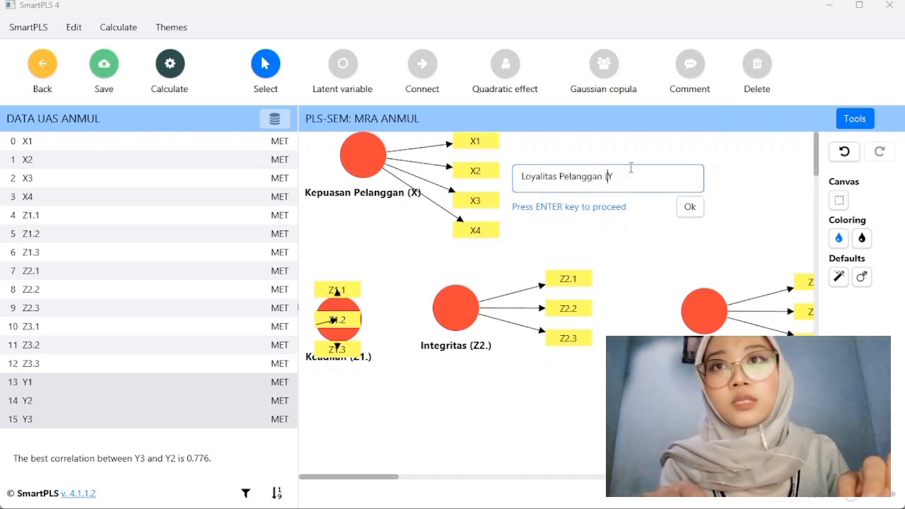
key("Right")
type(")")
key("Return")
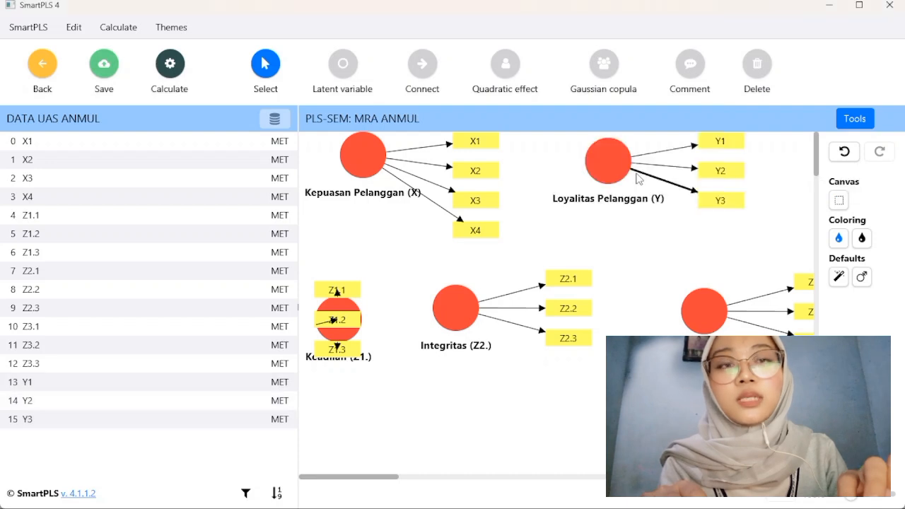
Step: Add a latent variable named "Kepercayaan (Z)" in the middle of the model using all indicators from Z1.1 to Z3.3
left_click(25, 217)
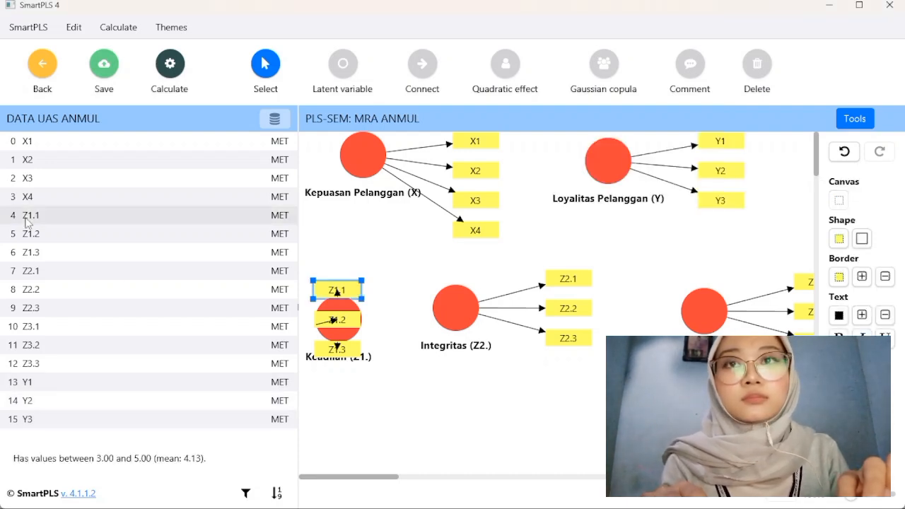
key("shift+Down")
key("shift+Down")
key("shift+Down")
key("shift+Down")
key("shift+Down")
key("shift+Down")
key("shift+Down")
key("shift+Down")
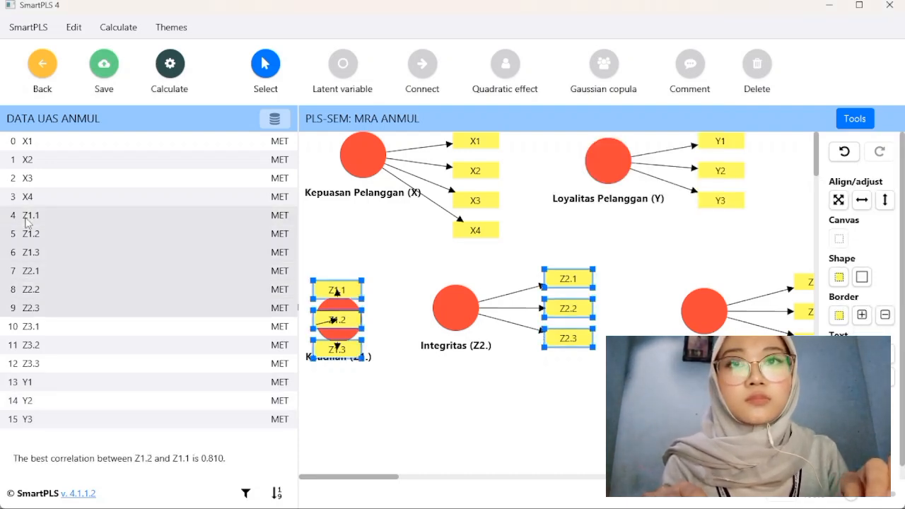
left_click_drag(26, 222, 499, 258)
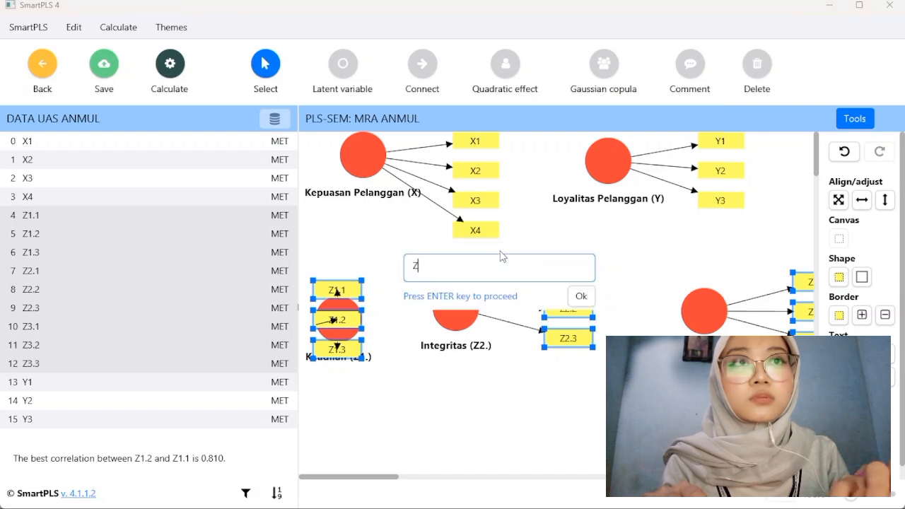
type("KZepercayaa")
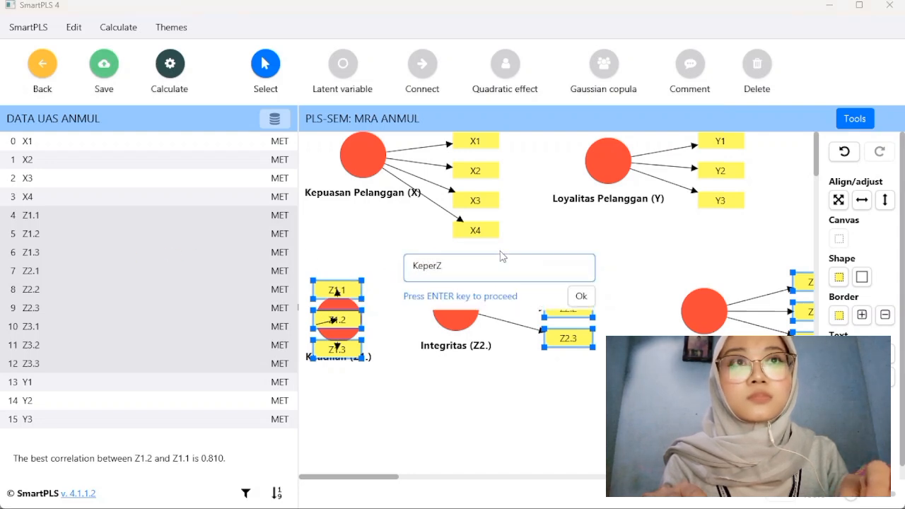
type("n ")
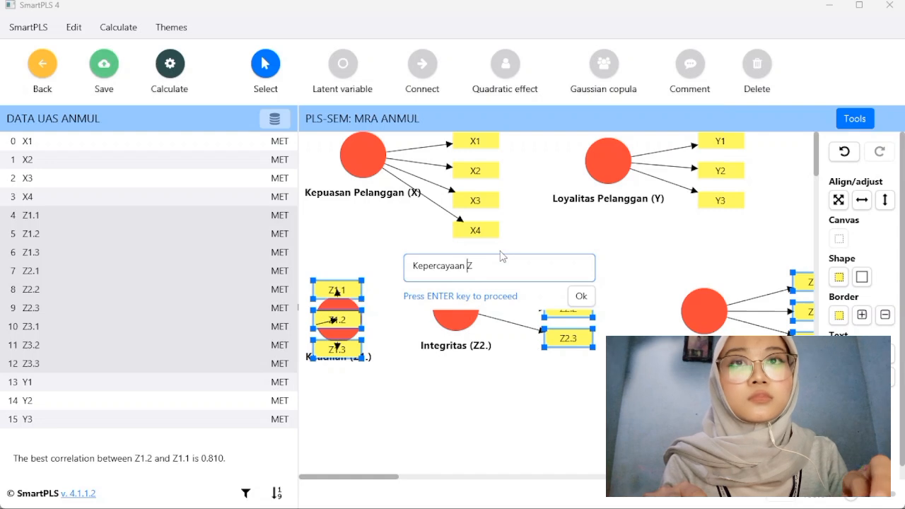
type("(")
key("End")
type(")")
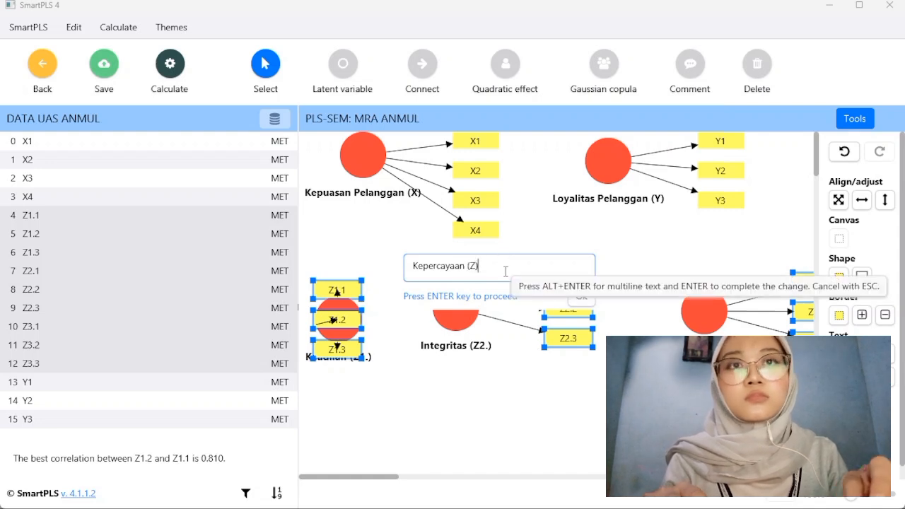
key("Return")
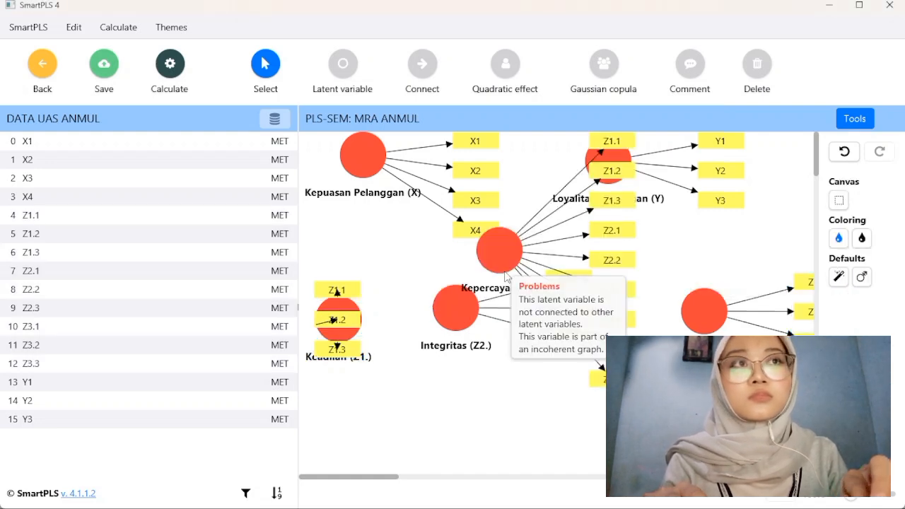
Step: Move Kepuasan Pelanggan (X) to the right with its indicators aligned on its left, and shift Loyalitas Pelanggan (Y) further right
left_click(453, 170)
left_click_drag(342, 182, 406, 191)
left_click(838, 212)
left_click(611, 164)
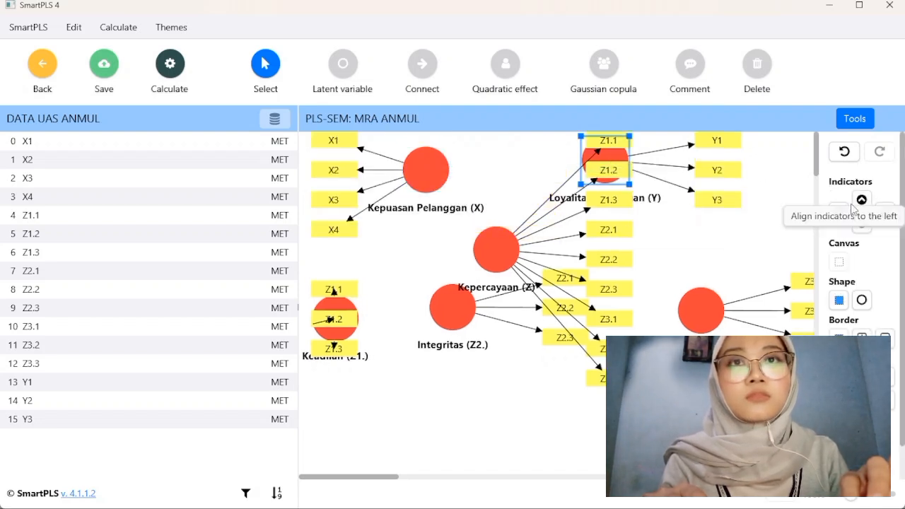
left_click_drag(611, 164, 659, 168)
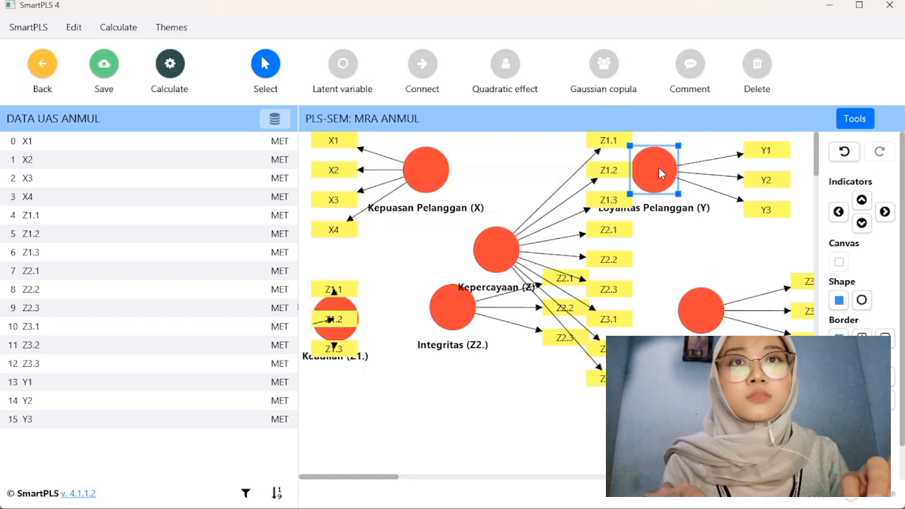
Step: Move Keadilan (Z1.) right with its indicators aligned on its left, and move Integritas (Z2.) right with its indicators aligned below
left_click_drag(343, 304, 394, 311)
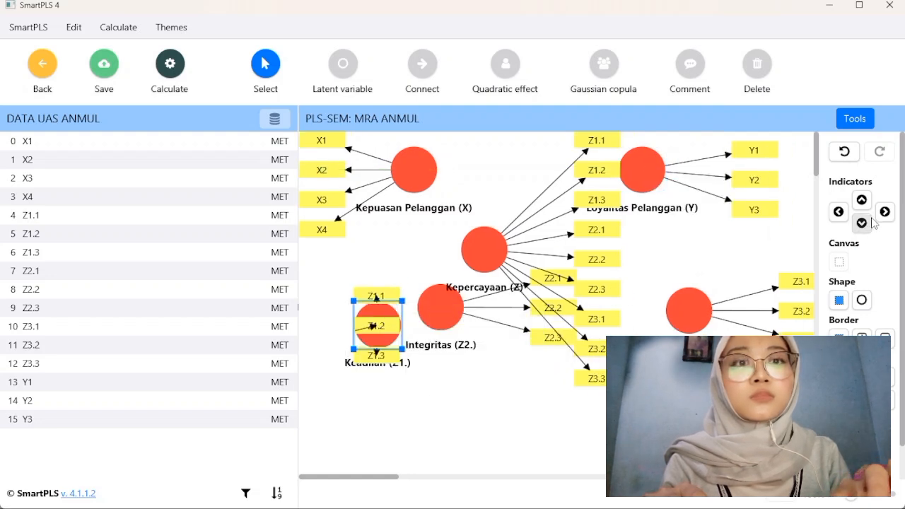
left_click(884, 212)
left_click(839, 211)
left_click_drag(458, 297, 517, 309)
left_click(863, 224)
Step: Align the indicators of Keadilan (Z1.) and Kopetansi (Z3) below their latent variables
left_click(378, 324)
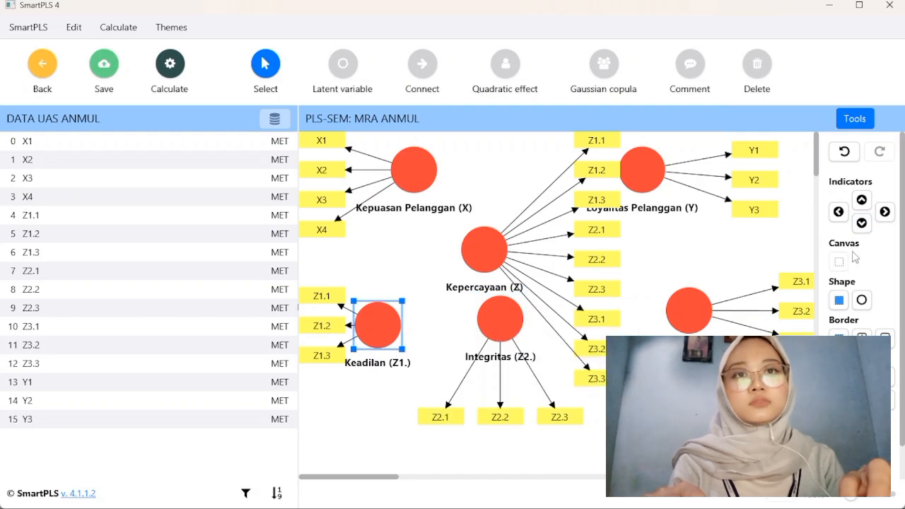
left_click(862, 223)
left_click(690, 310)
left_click(862, 223)
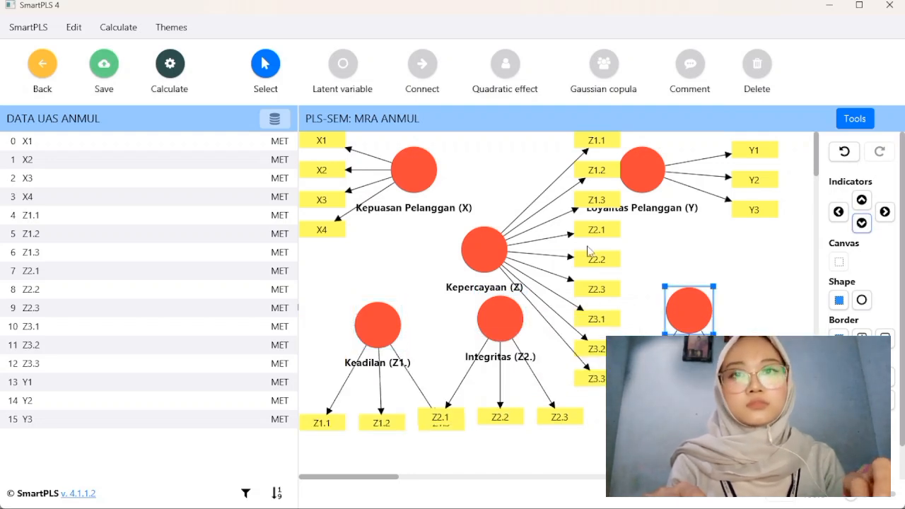
Step: Align the indicators of Kepercayaan (Z) above its latent variable and clear the selection
left_click(484, 249)
left_click(863, 200)
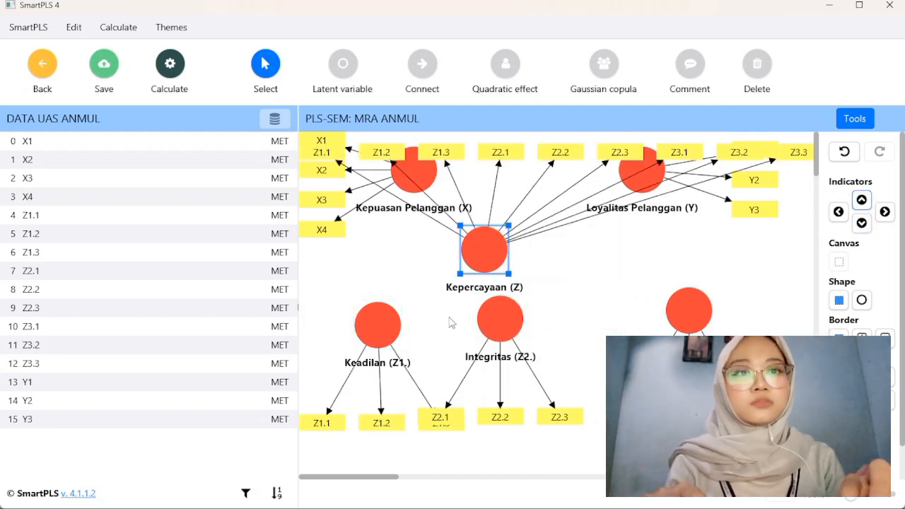
scroll(451, 321, "down", 3)
left_click(655, 188)
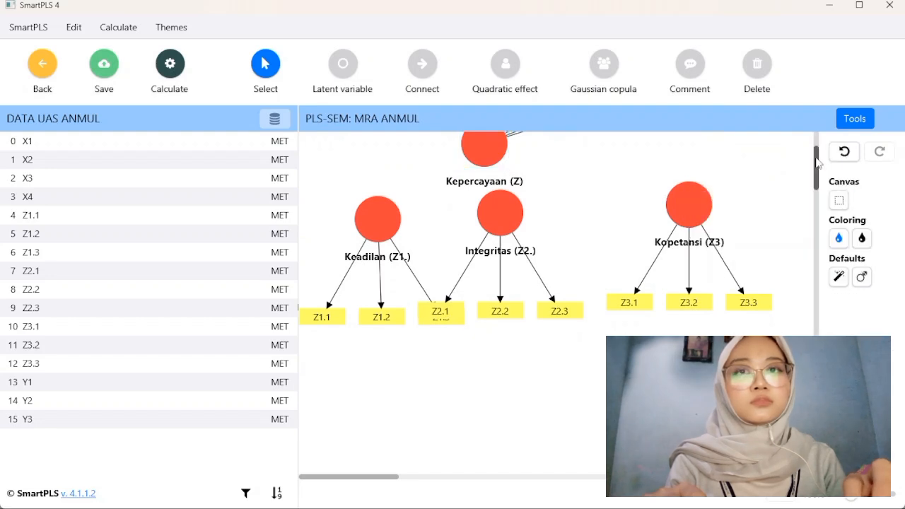
Step: Connect Kepuasan Pelanggan (X) to Loyalitas Pelanggan (Y) with a path
left_click_drag(818, 163, 810, 127)
left_click(428, 67)
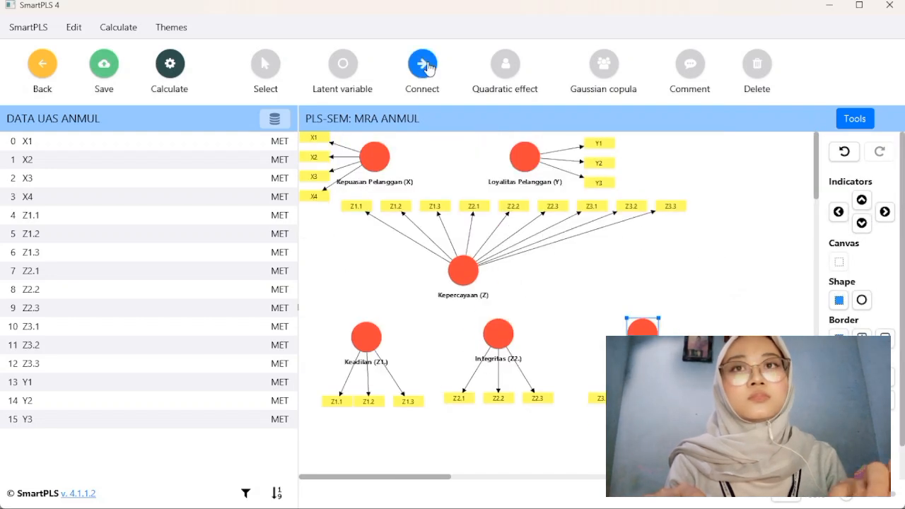
left_click(394, 160)
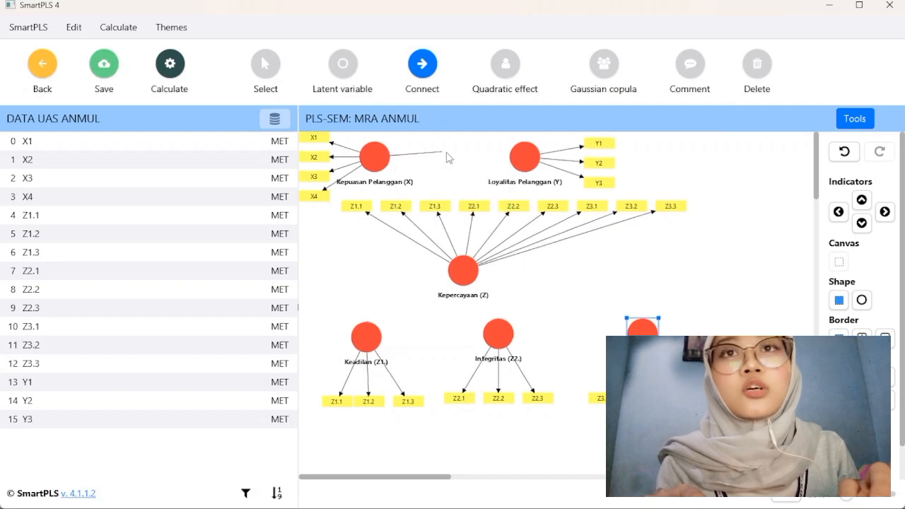
left_click(524, 161)
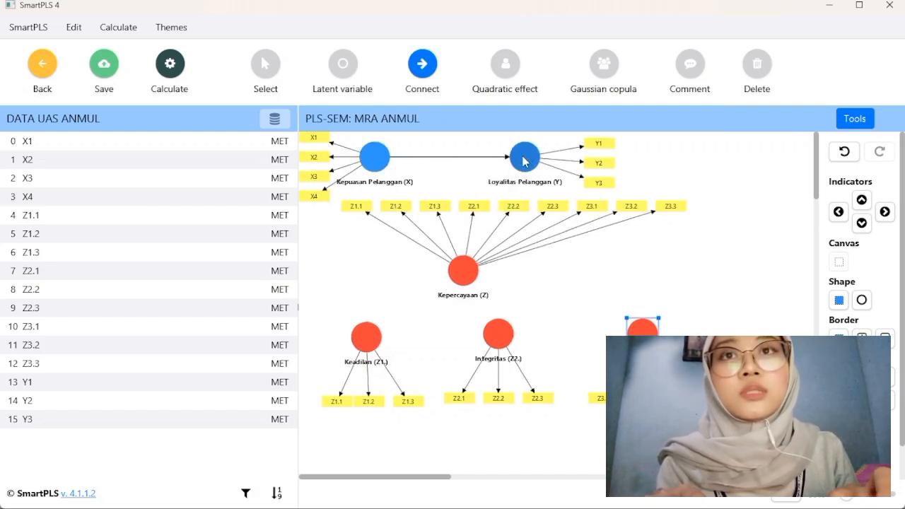
Step: Connect Keadilan (Z1.), Integritas (Z2.) and Kopetansi (Z3) to Kepercayaan (Z), and link Kepercayaan (Z) as moderator to the path from X to Y
left_click(377, 332)
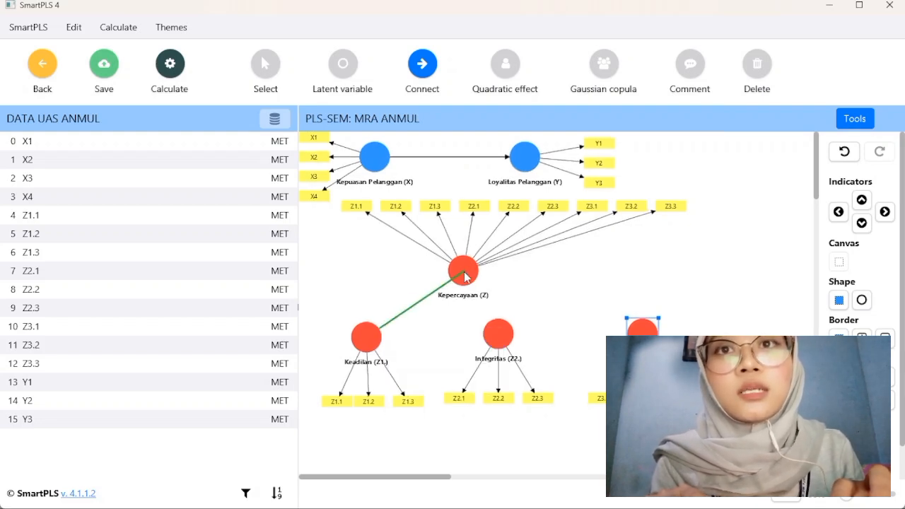
left_click(465, 276)
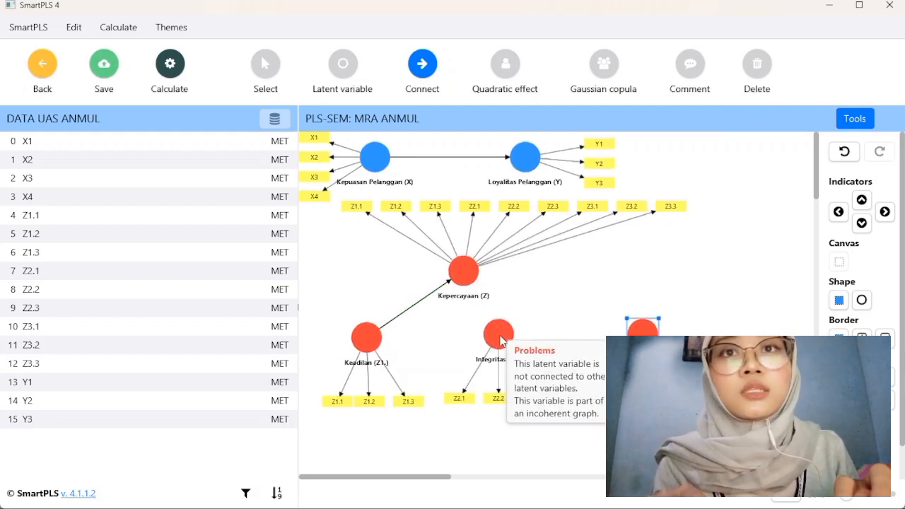
left_click(498, 334)
left_click(464, 274)
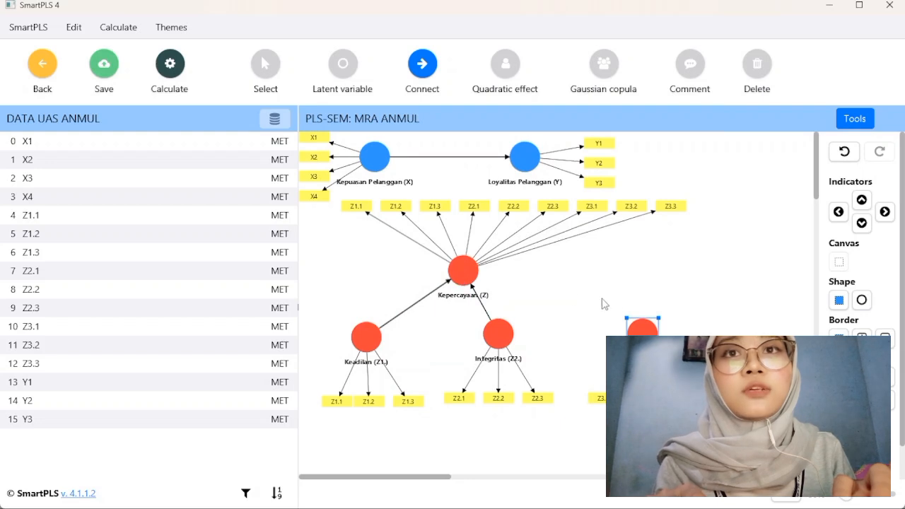
left_click(641, 327)
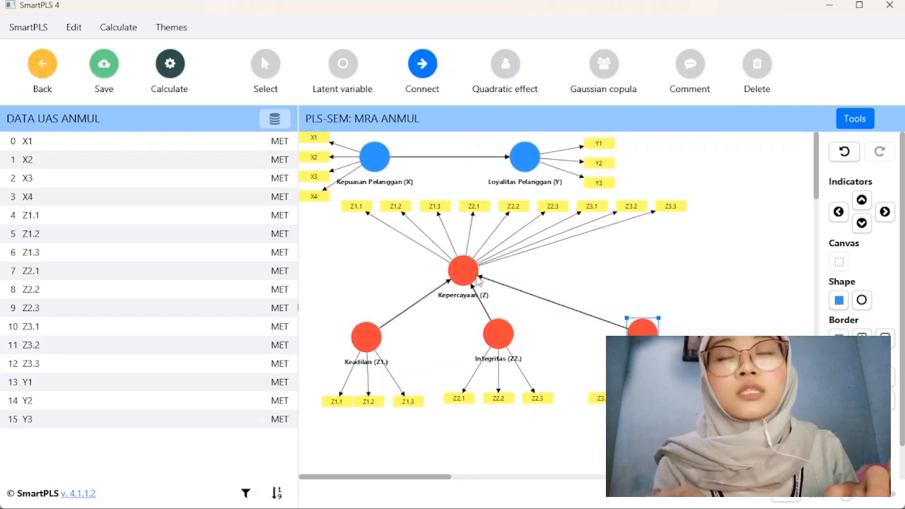
left_click(479, 281)
left_click(464, 263)
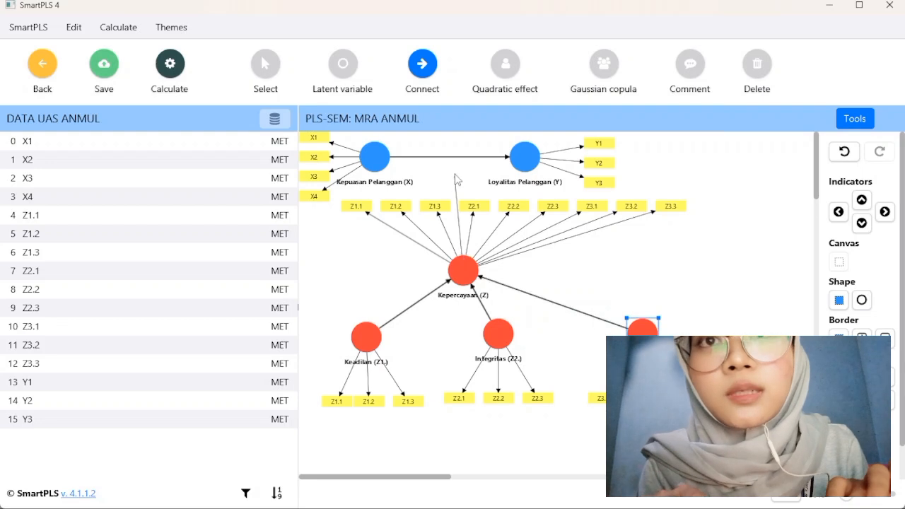
left_click(454, 158)
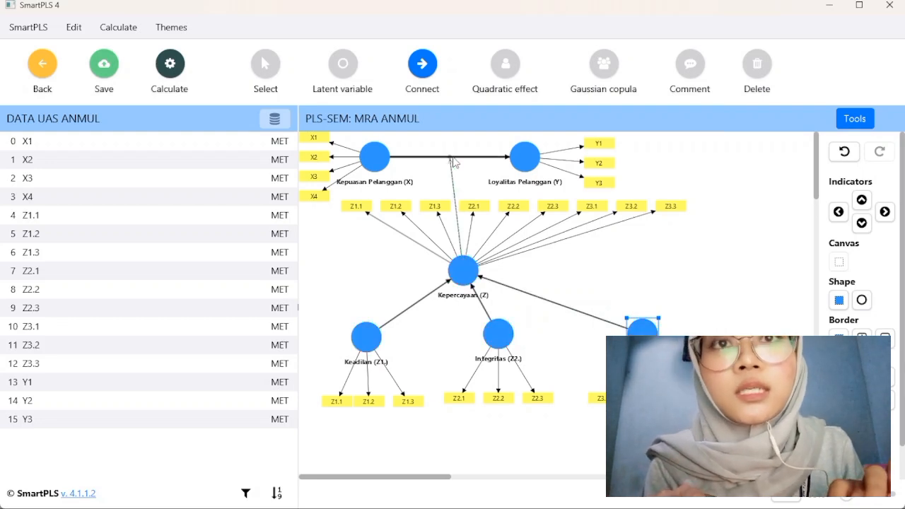
Step: Run the PLS-SEM algorithm with the Path weighting scheme, standardized results and default initial weights
left_click(175, 80)
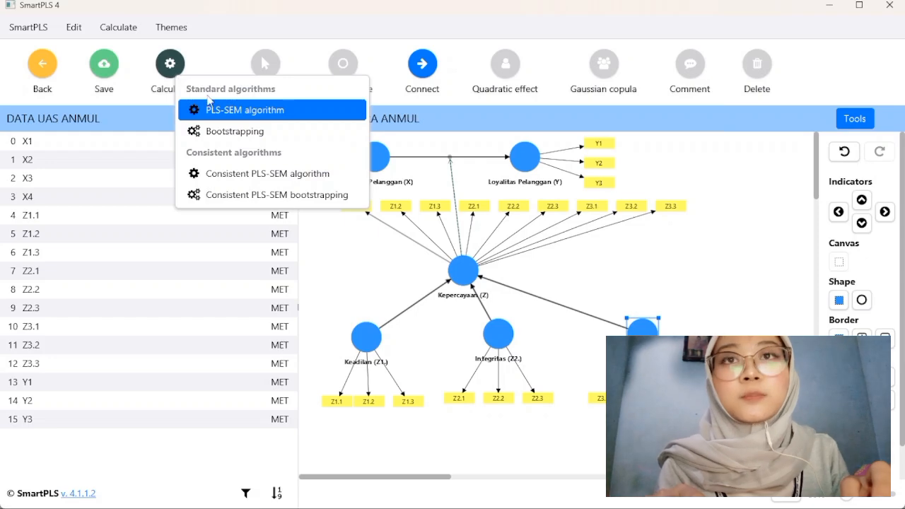
left_click(229, 113)
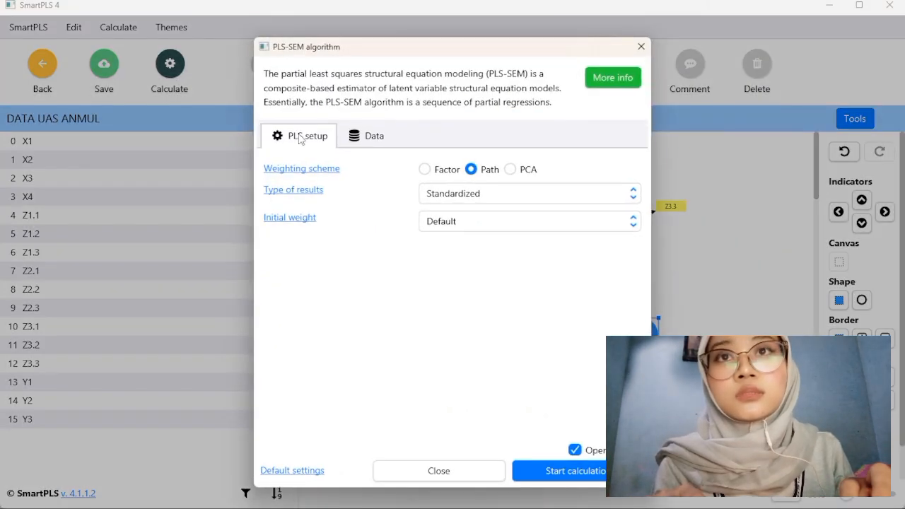
left_click(573, 471)
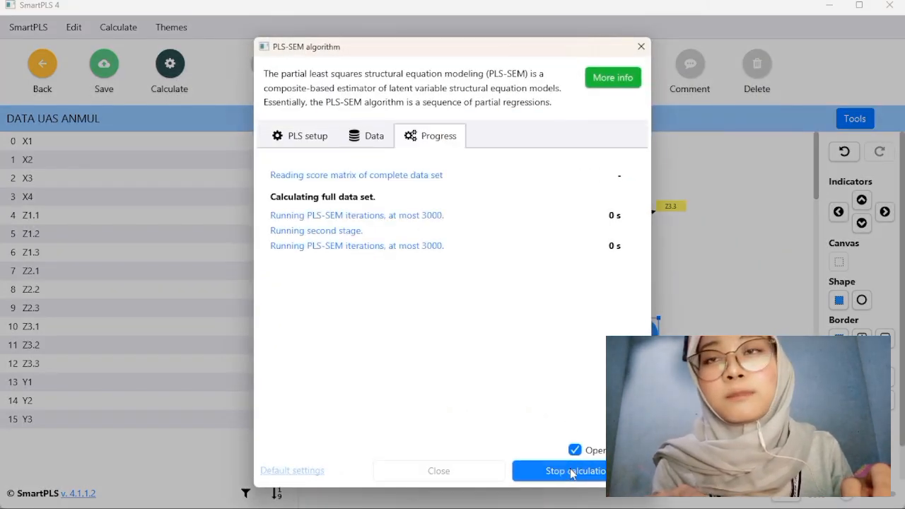
Step: Examine the outer loadings matrix and the discriminant validity results, including the cross loadings
left_click(59, 255)
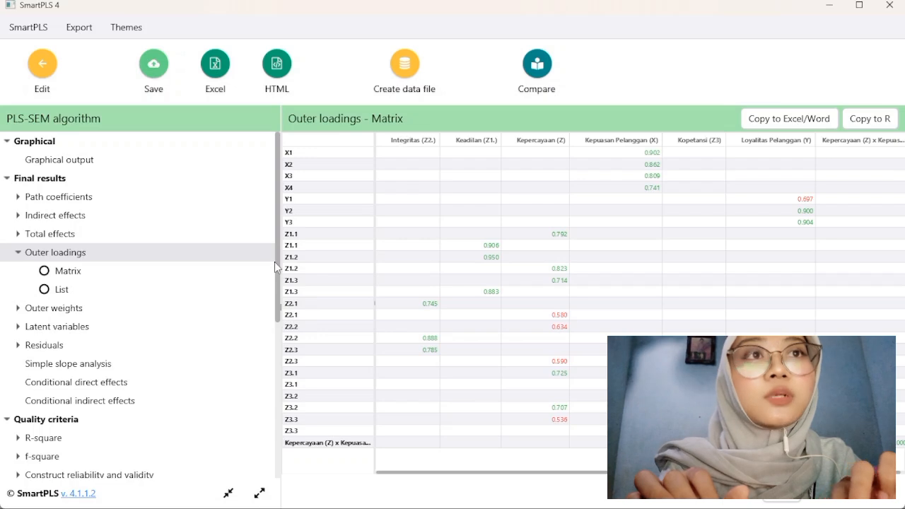
scroll(280, 267, "down", 5)
left_click(103, 305)
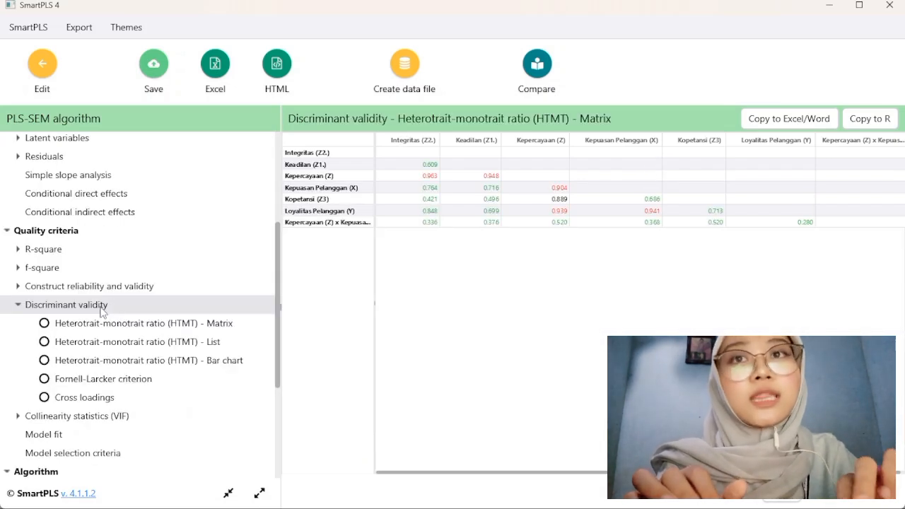
left_click(44, 398)
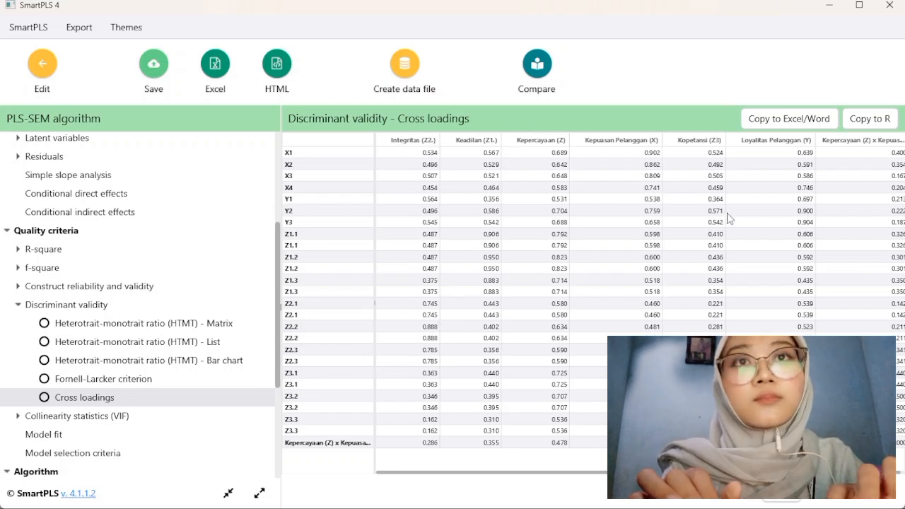
Step: Review the construct reliability and validity overview and the R-square overview, and return to the model
left_click(92, 287)
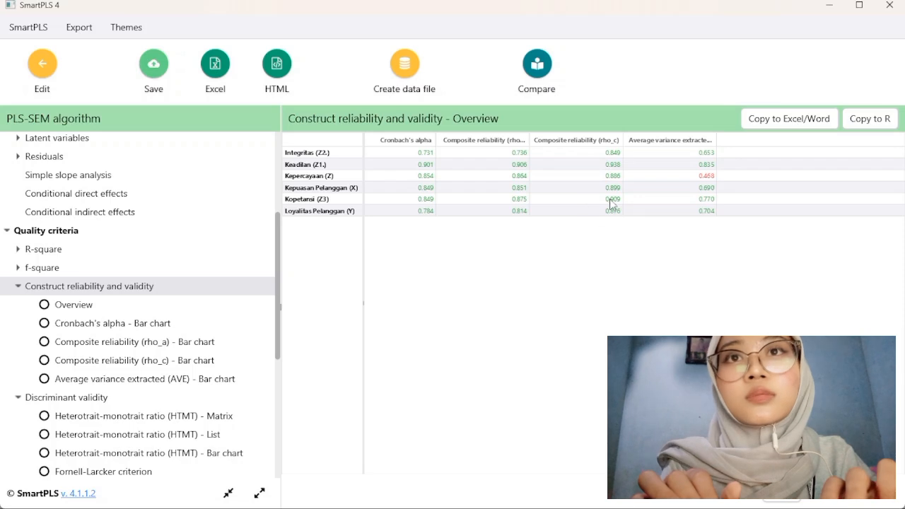
left_click(53, 254)
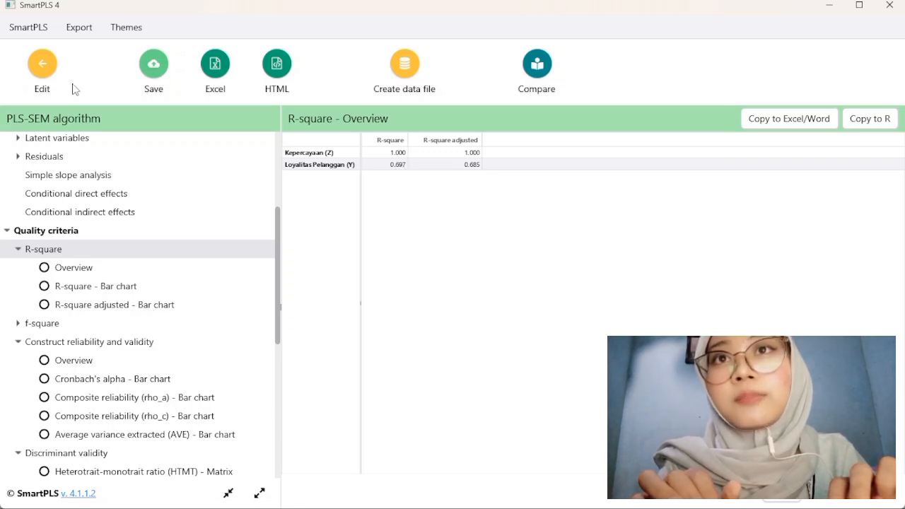
left_click(42, 74)
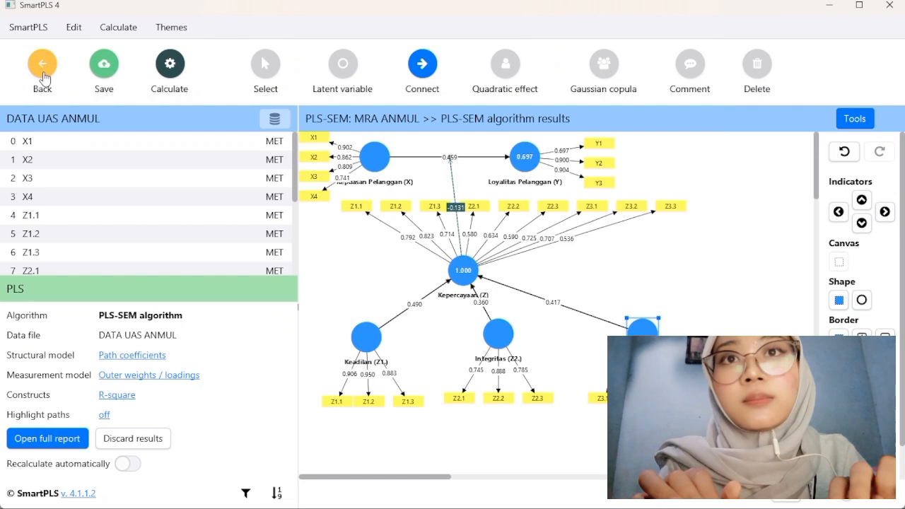
Step: Run bootstrapping with 5000 subsamples, a one-tailed test and a 0.05 significance level
left_click(173, 76)
left_click(208, 126)
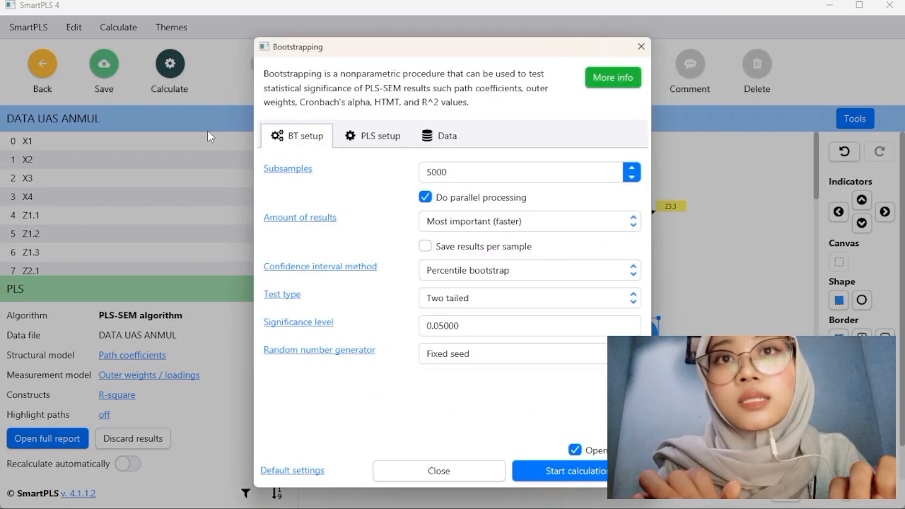
left_click(446, 301)
left_click(437, 326)
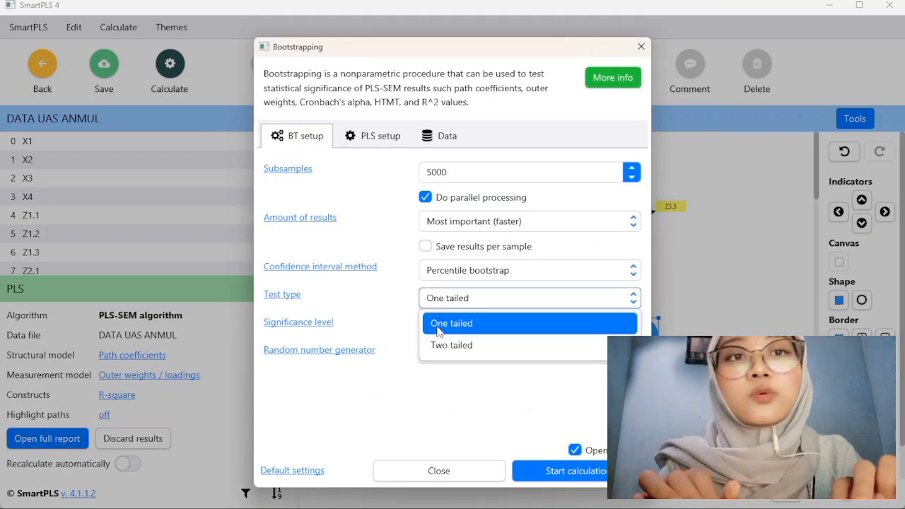
left_click(439, 325)
left_click(545, 470)
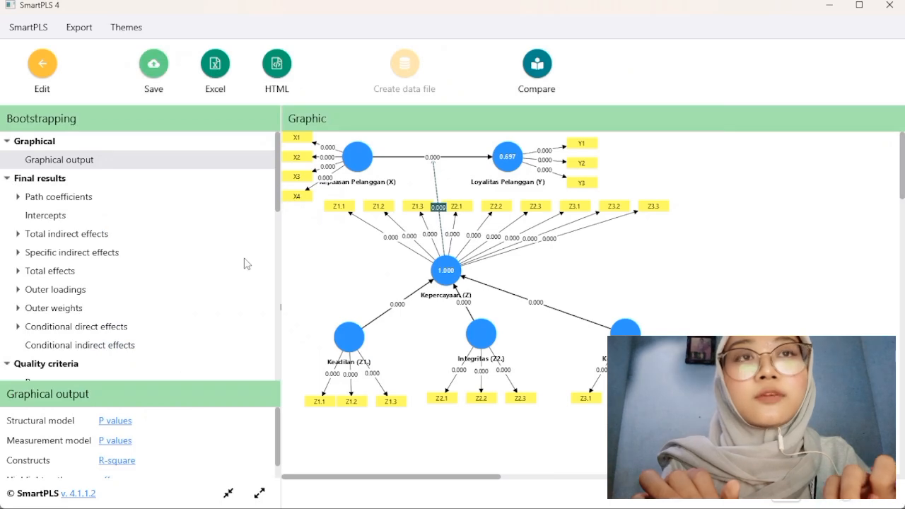
Step: Examine the T statistics and p values of the bootstrapped path coefficients in an enlarged table
left_click(58, 197)
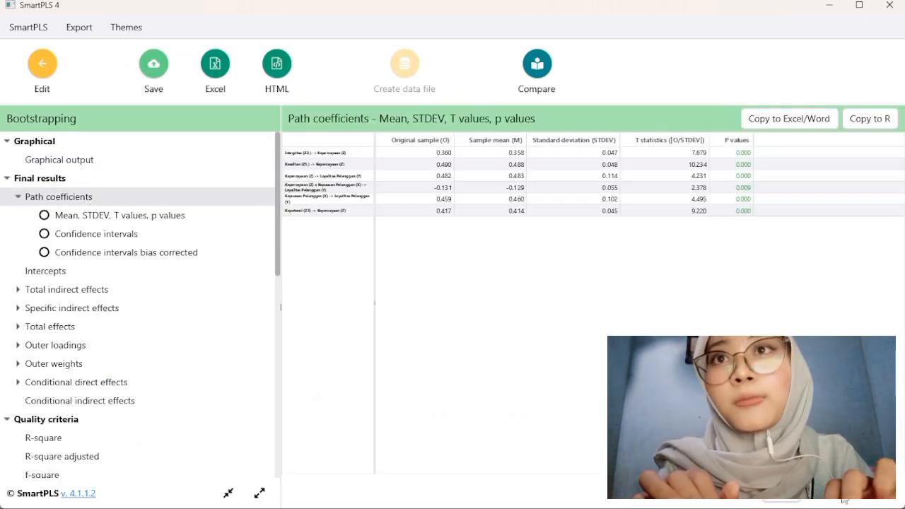
mouse_move(842, 497)
left_mouse_down()
mouse_move(874, 495)
mouse_move(833, 493)
mouse_move(848, 493)
left_mouse_up()
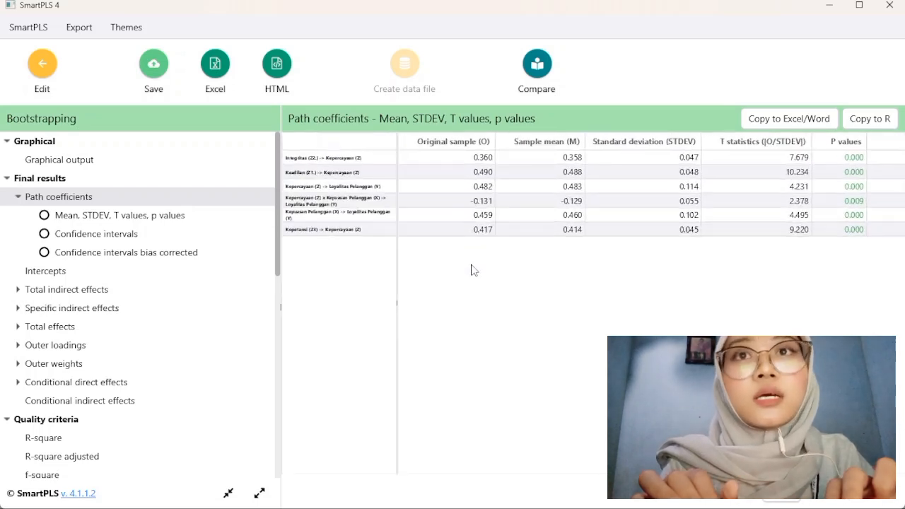